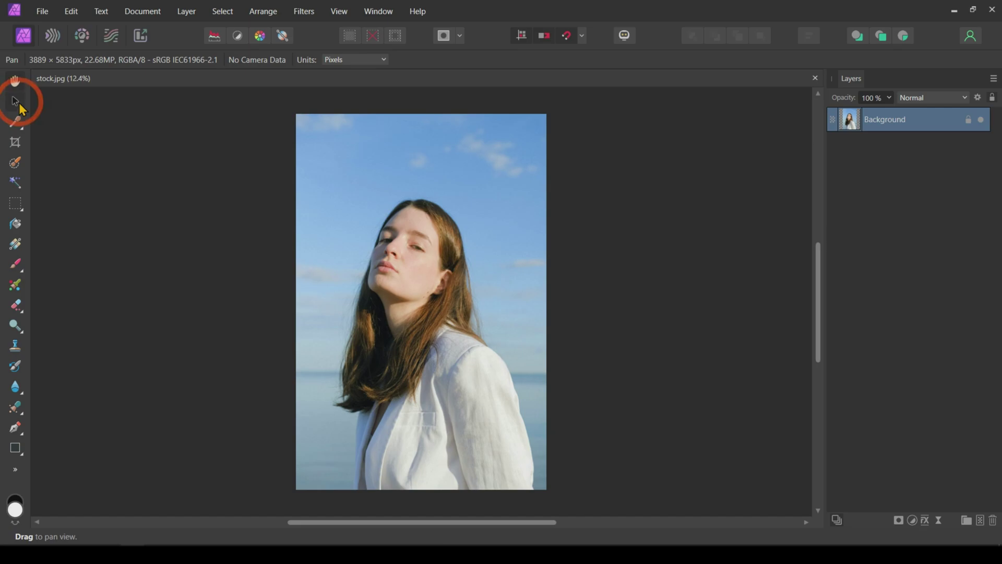
- Duplicate the Background layer and rename the duplicate as copy
left_click(16, 101)
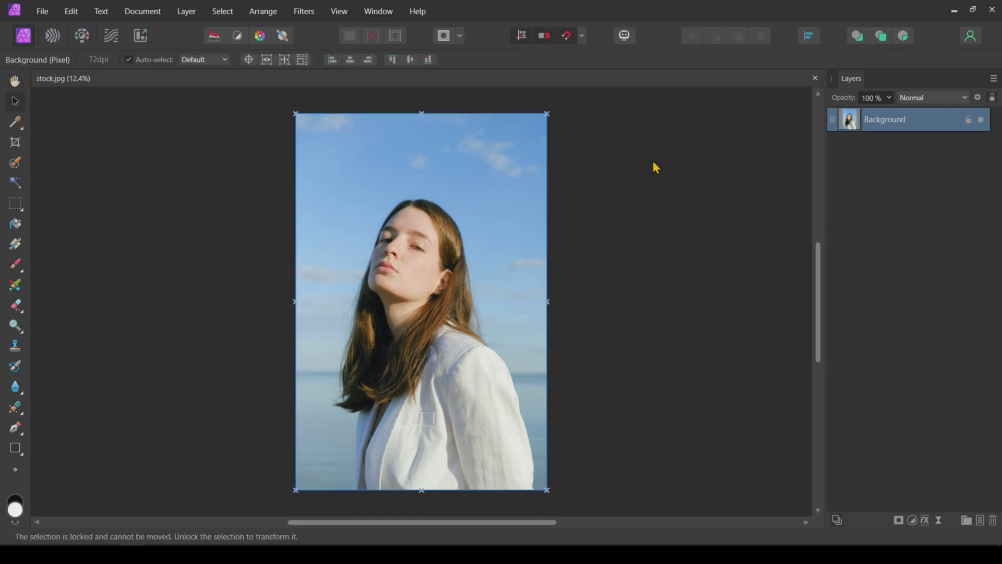
right_click(849, 122)
left_click(864, 271)
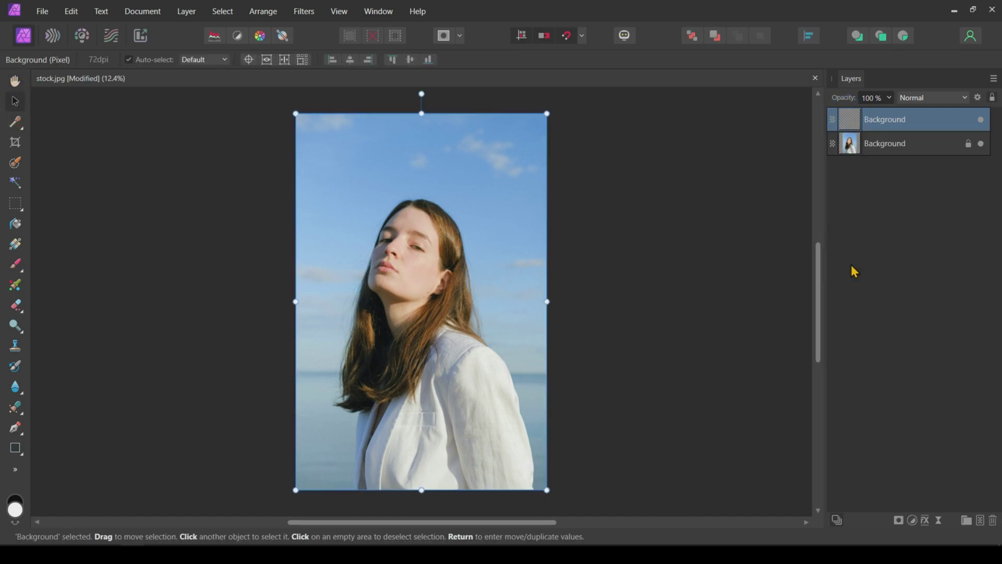
double_click(894, 121)
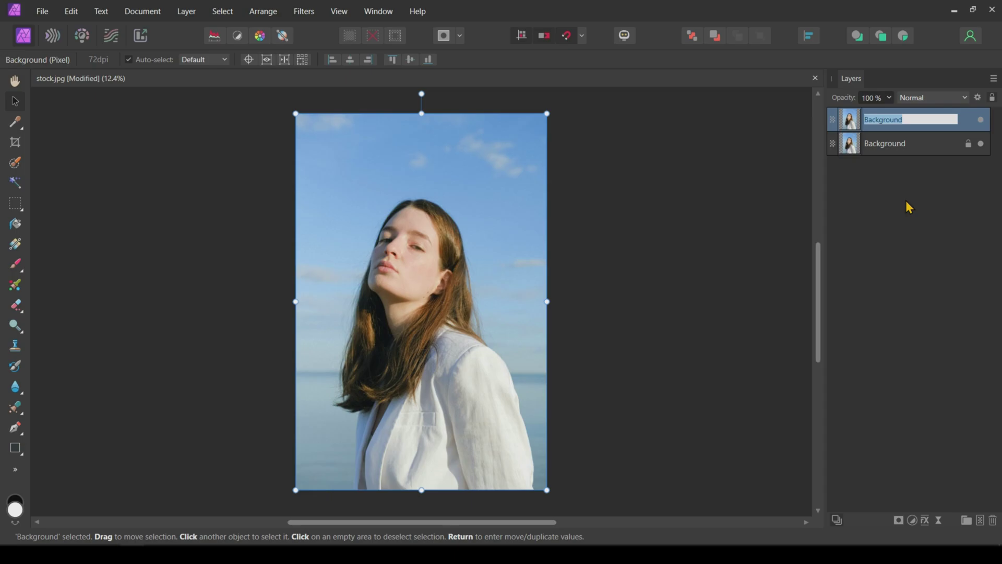
type("copy")
key("Return")
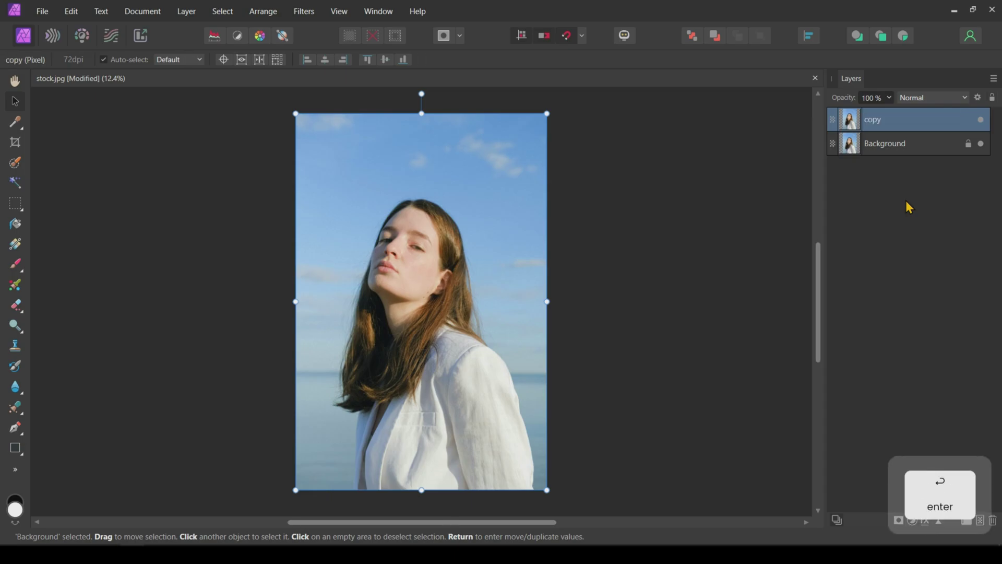
- Hide the original Background layer and brush a selection around the woman's hair, face and jacket on the copy layer
left_click(982, 144)
left_click(15, 163)
mouse_move(389, 264)
left_mouse_down()
mouse_move(440, 334)
mouse_move(373, 313)
mouse_move(367, 488)
left_mouse_up()
scroll(462, 300, "down", 2)
scroll(463, 299, "up", 6)
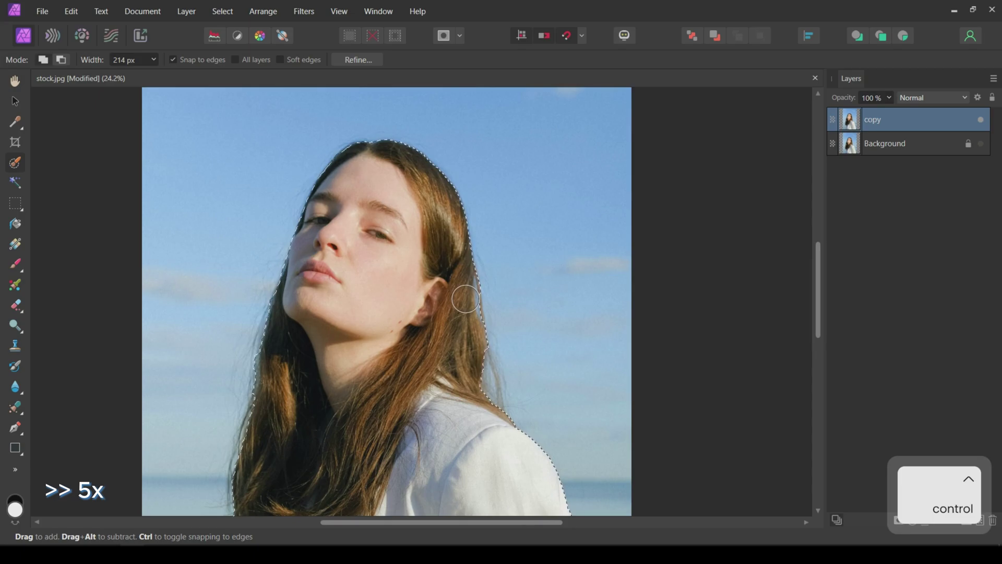
scroll(280, 351, "down", 5)
- Refine the selection by painting with the Matte adjustment brush along the edges of the hair and face, varying the brush size
scroll(369, 385, "up", 5)
key("ctrl+alt+r")
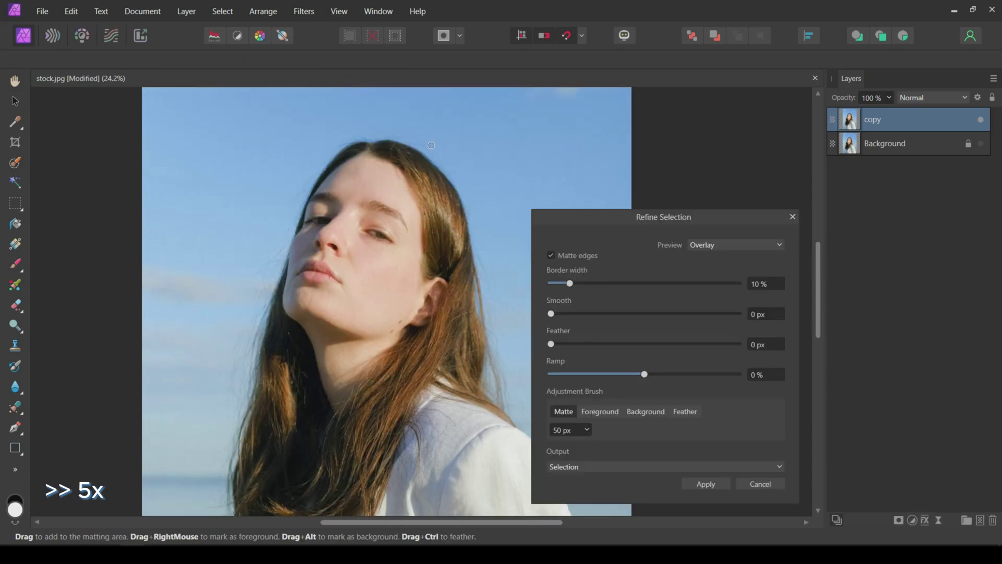
key("bracketright")
key("bracketright")
key("bracketright")
key("bracketright")
key("bracketright")
left_click_drag(262, 220, 230, 405)
scroll(254, 319, "up", 4)
left_click_drag(278, 275, 251, 329)
scroll(261, 334, "up", 2)
key("bracketleft")
key("bracketleft")
key("bracketleft")
key("bracketleft")
key("bracketleft")
left_click_drag(268, 396, 299, 335)
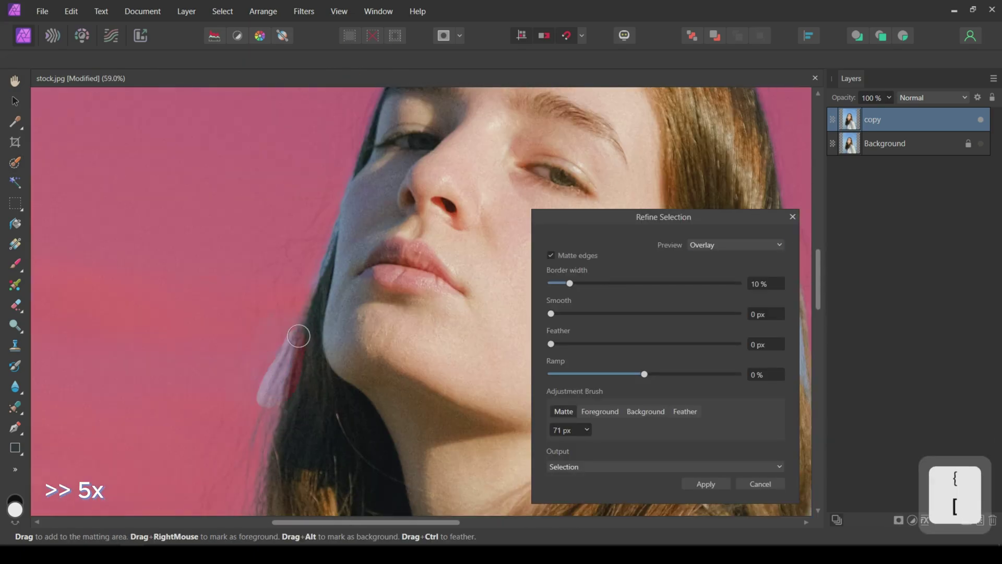
scroll(444, 293, "up", 2)
key("bracketright")
key("bracketright")
key("bracketright")
key("bracketright")
key("bracketright")
left_click_drag(441, 193, 466, 444)
scroll(164, 284, "up", 4)
left_click_drag(316, 284, 192, 363)
scroll(334, 293, "up", 2)
key("bracketleft")
key("bracketleft")
key("bracketleft")
key("bracketleft")
key("bracketleft")
left_click_drag(393, 216, 293, 501)
scroll(318, 412, "down", 5)
scroll(313, 407, "up", 2)
key("bracketright")
key("bracketright")
key("bracketright")
key("bracketright")
key("bracketright")
left_click_drag(169, 276, 260, 381)
scroll(244, 431, "down", 4)
key("bracketleft")
key("bracketleft")
key("bracketleft")
key("bracketleft")
key("bracketleft")
scroll(286, 367, "up", 5)
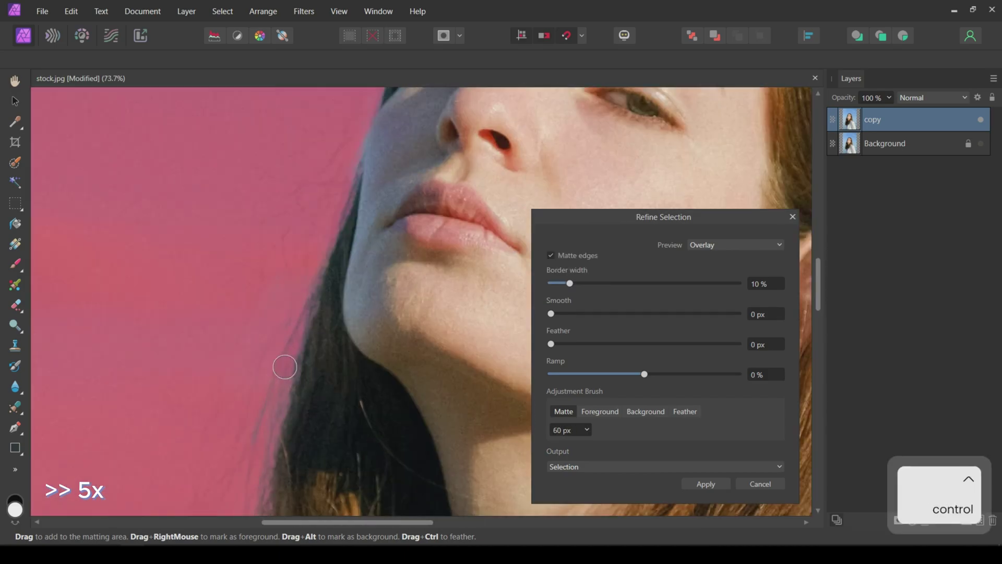
scroll(285, 367, "up", 5)
left_click_drag(378, 261, 527, 99)
- Set the selection's feather to 0.1 px and apply the refinement with the output as Selection
key("ctrl+0")
mouse_move(551, 344)
left_mouse_down()
mouse_move(566, 344)
mouse_move(553, 344)
left_mouse_up()
left_click(758, 315)
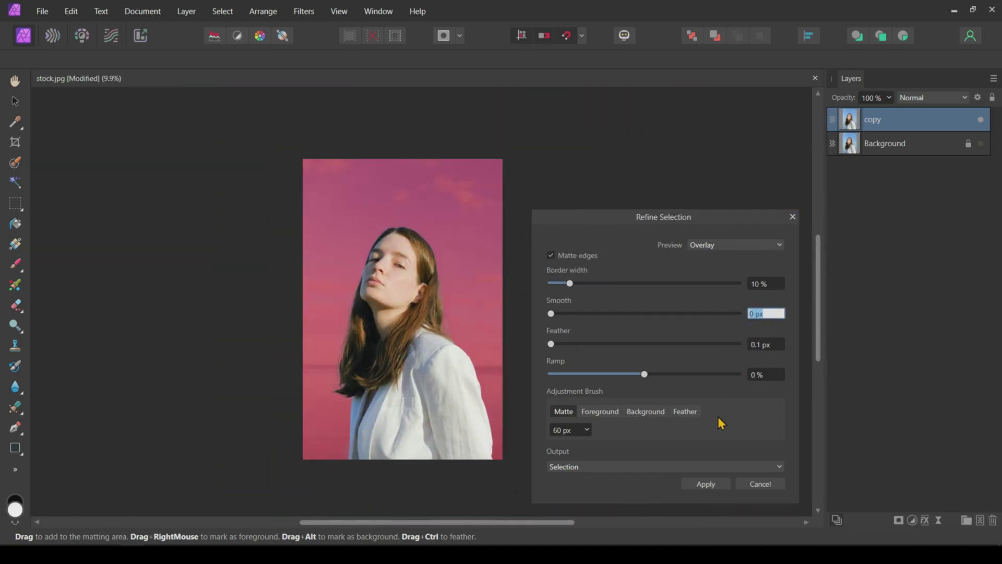
left_click(705, 485)
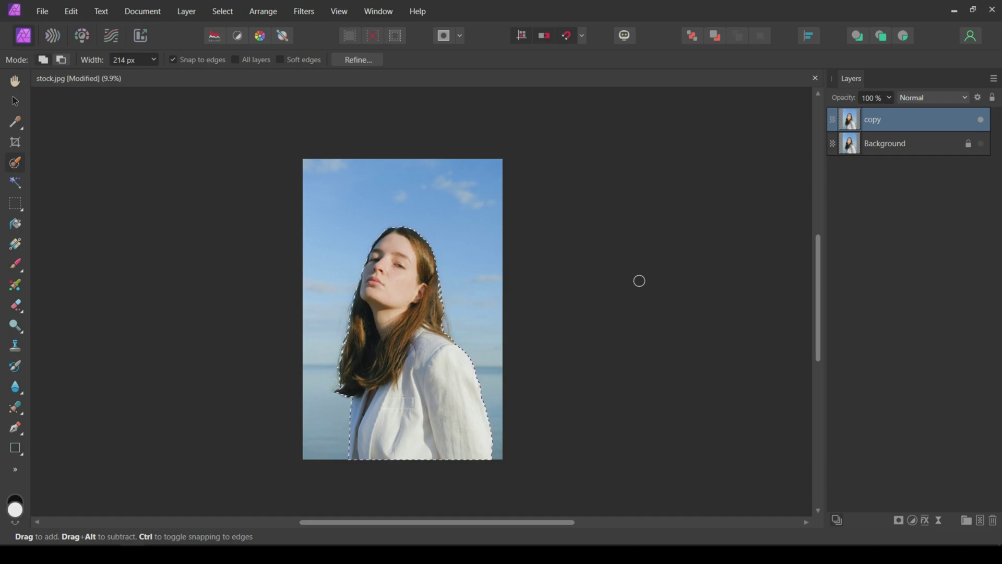
- Duplicate the selected woman onto her own layer, hide the full copy layer beneath it and clear the selection
key("ctrl+j")
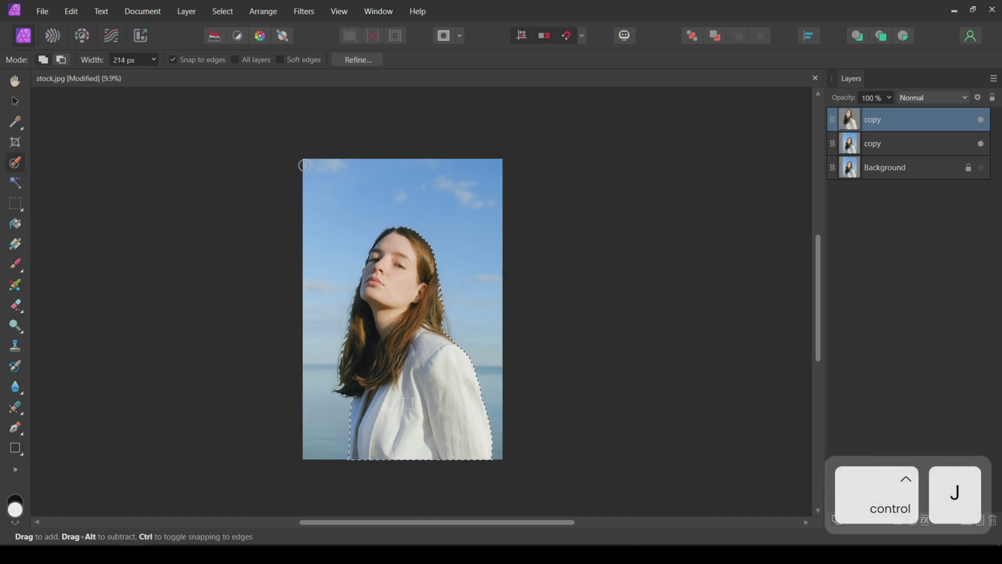
key("v")
left_click(981, 144)
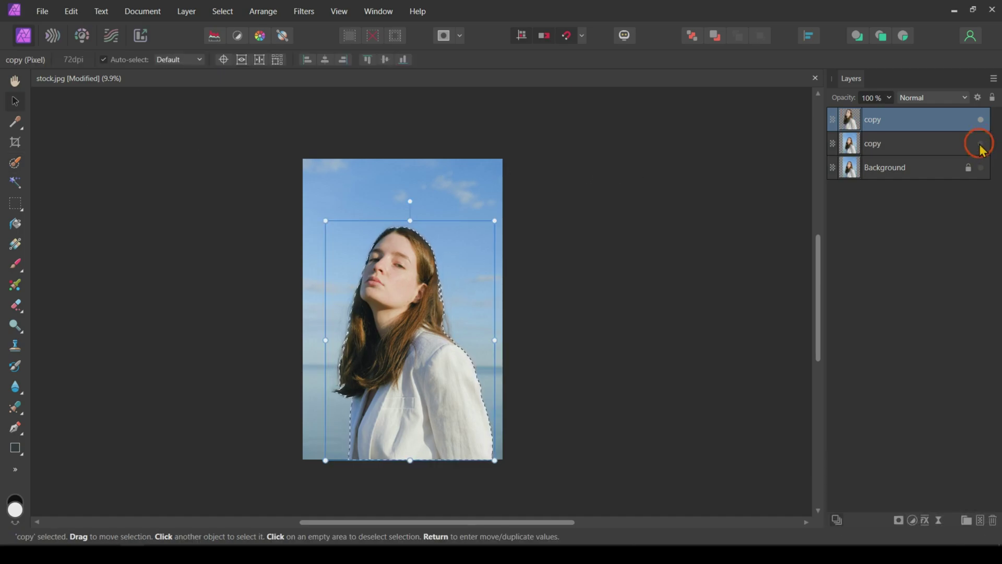
left_click(620, 306)
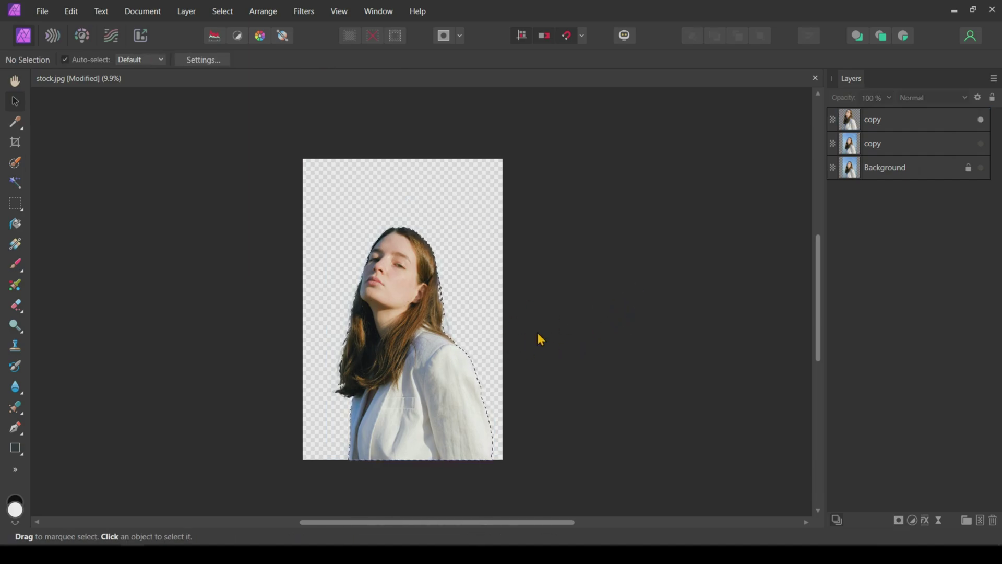
key("ctrl+d")
key("ctrl+d")
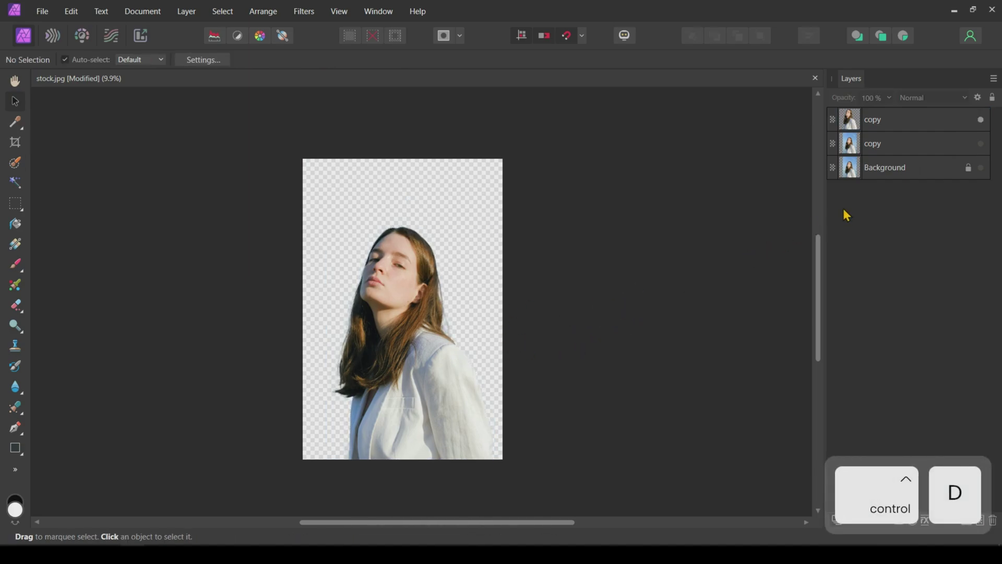
- Add an empty pixel layer above the cut-out and rename the cut-out layer as subject
left_click(889, 121)
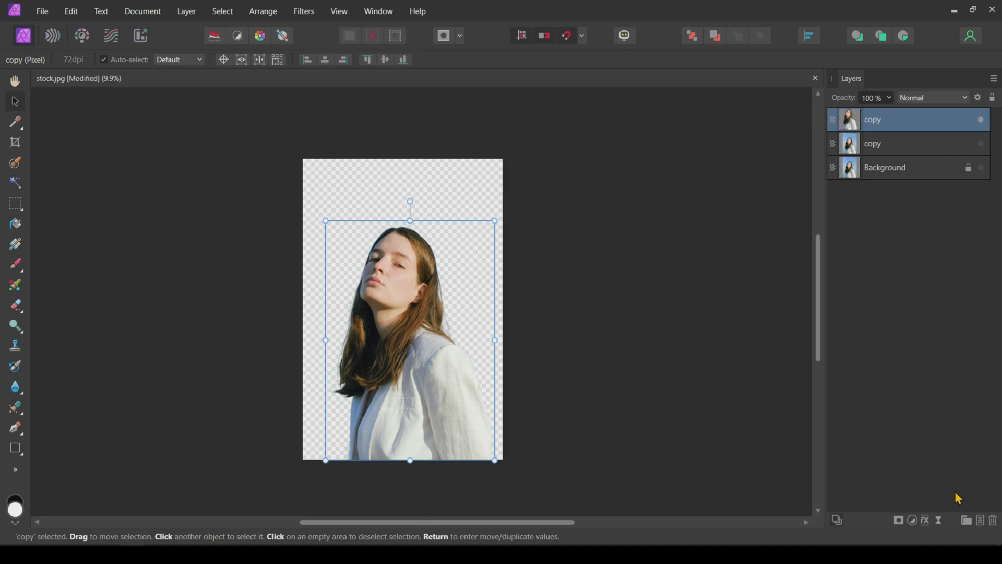
left_click(980, 523)
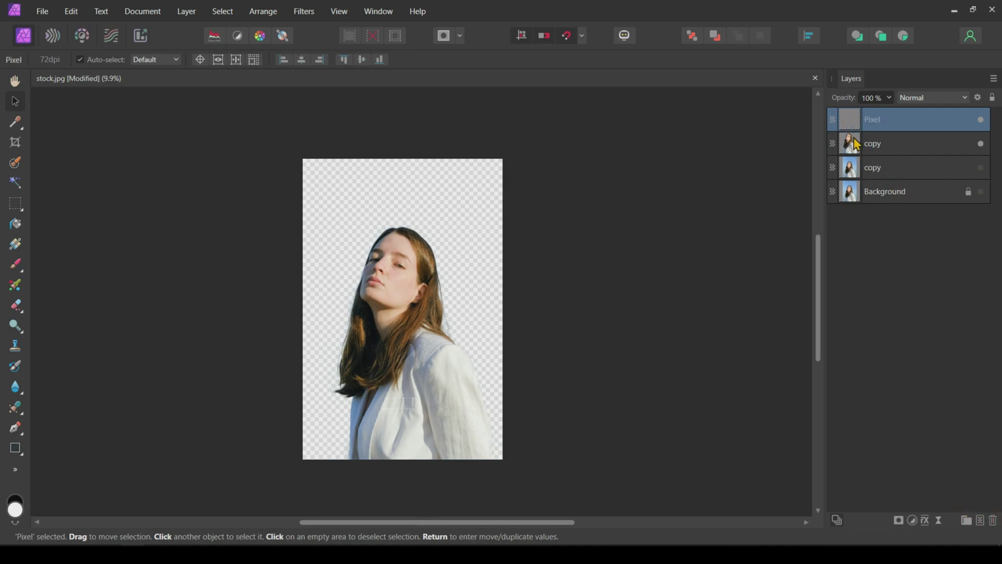
left_click(856, 144)
double_click(883, 147)
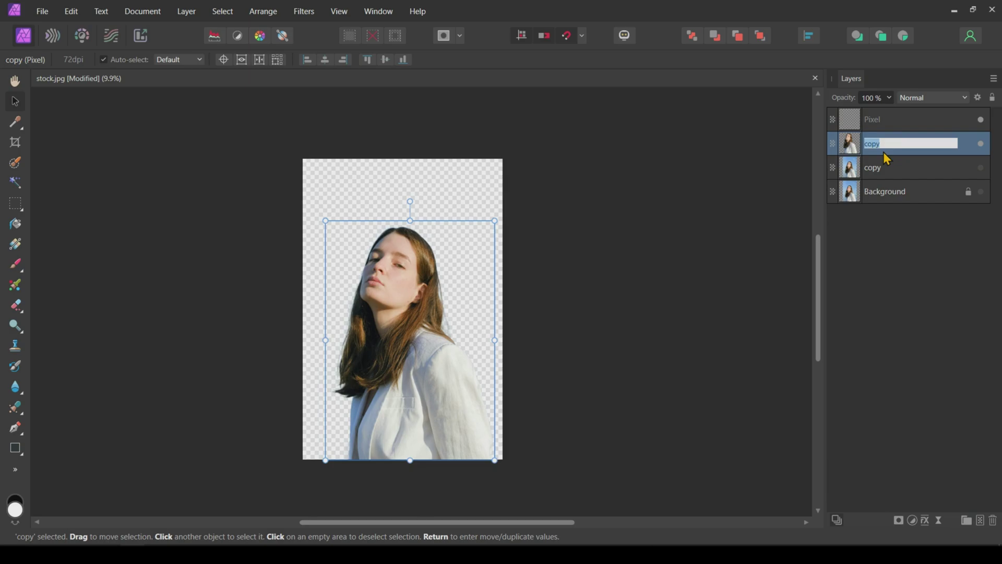
type("subject")
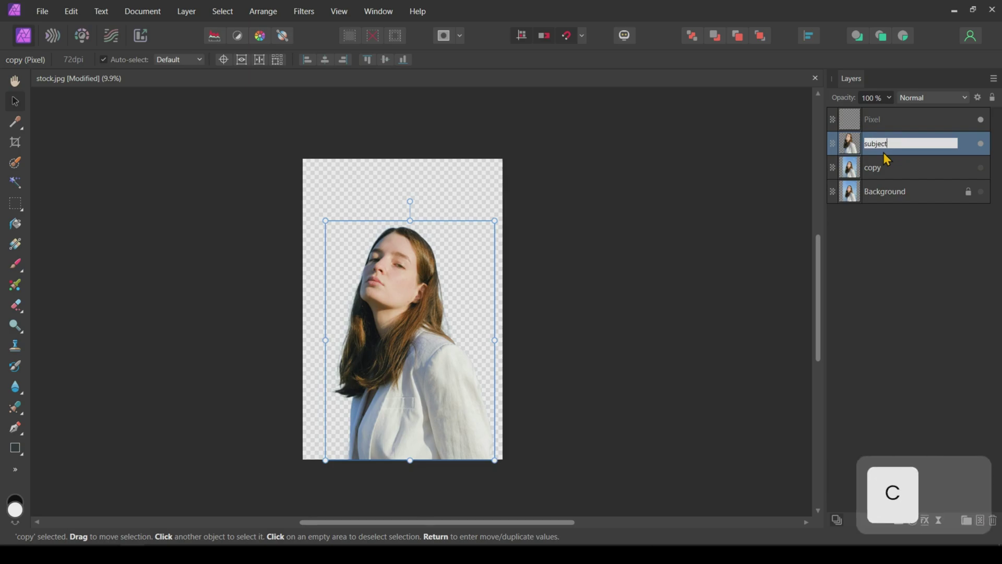
key("Return")
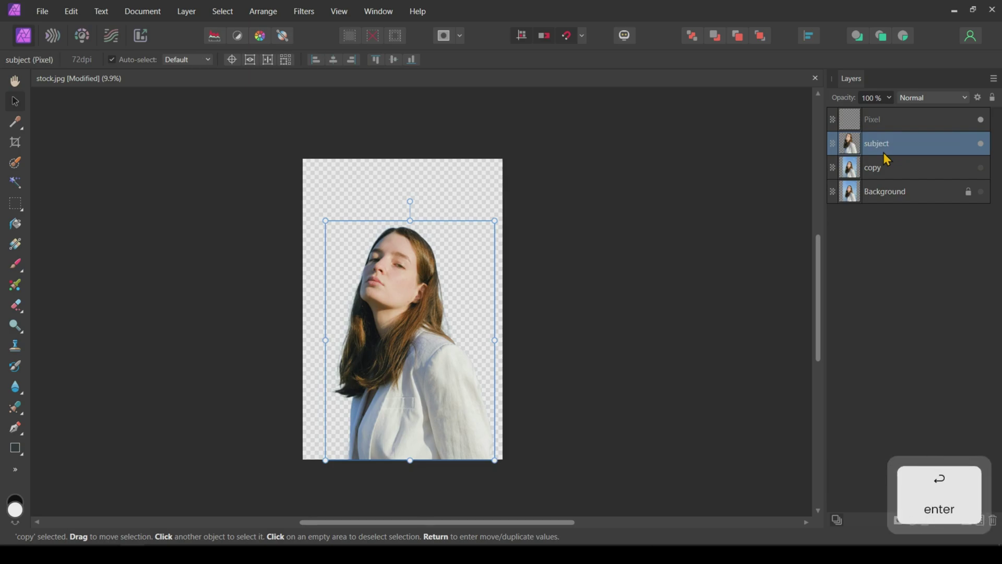
- Move the empty pixel layer directly below the subject layer and fill it with the white primary color
left_click(878, 124)
left_click_drag(879, 125, 875, 156)
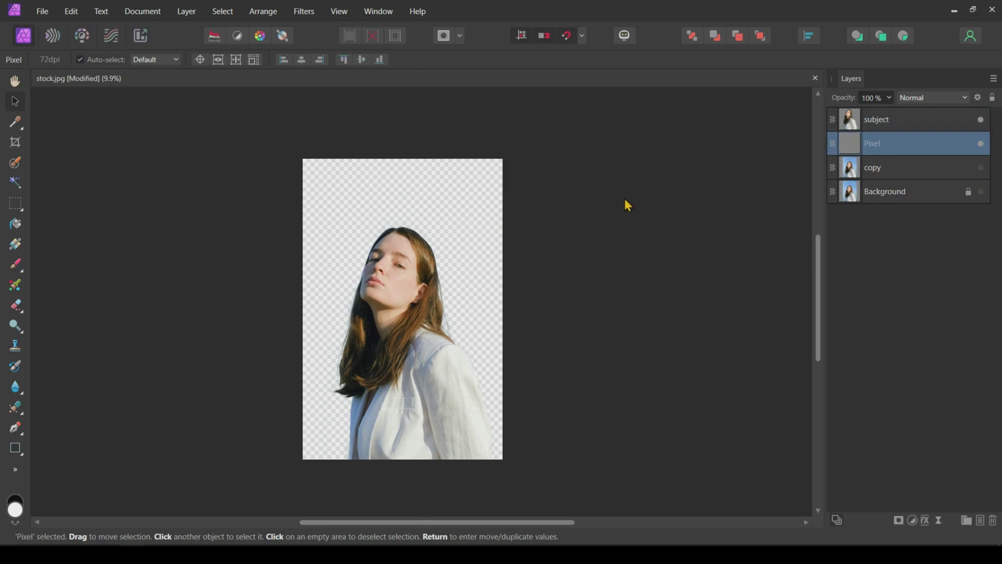
left_click(72, 13)
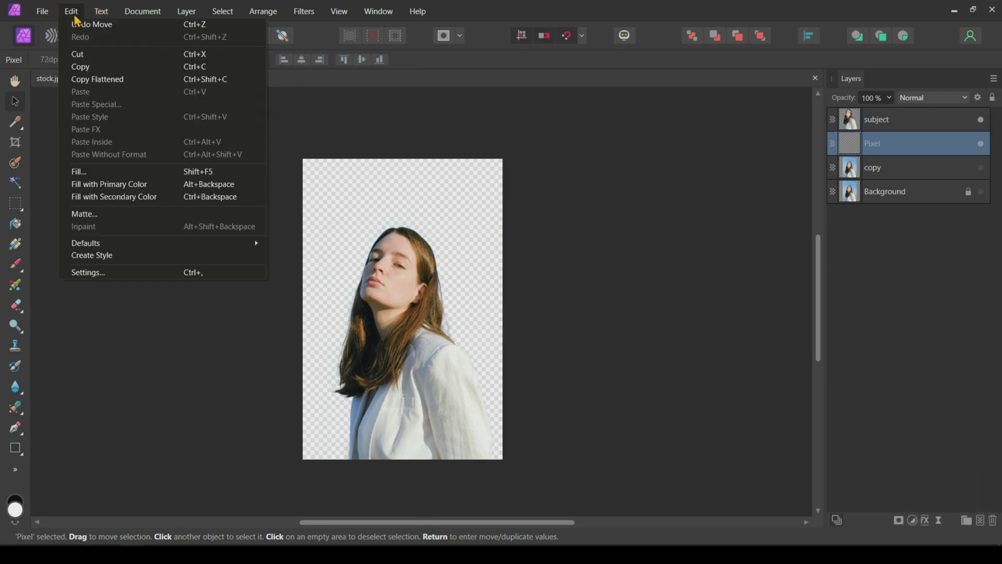
left_click(130, 184)
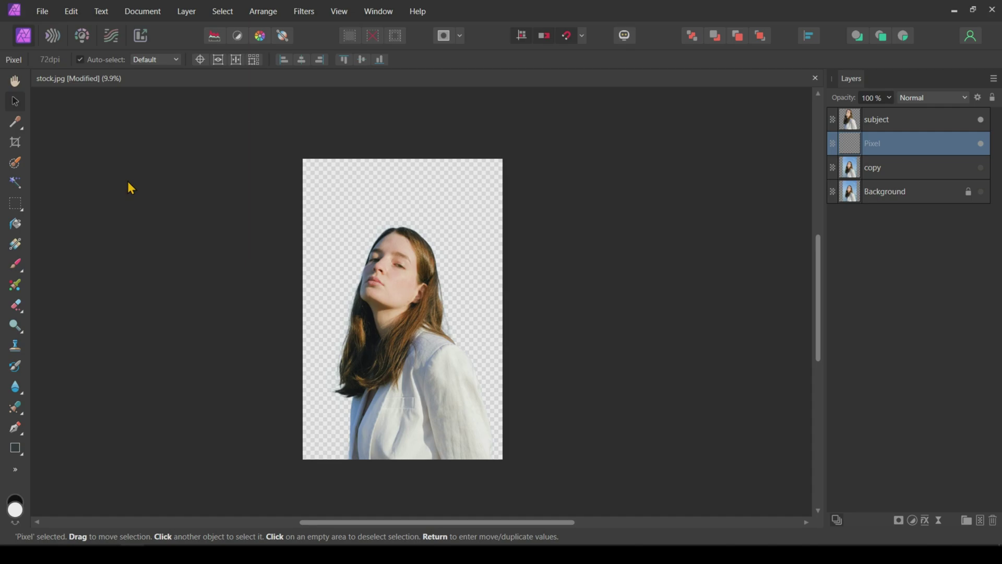
left_click(682, 236)
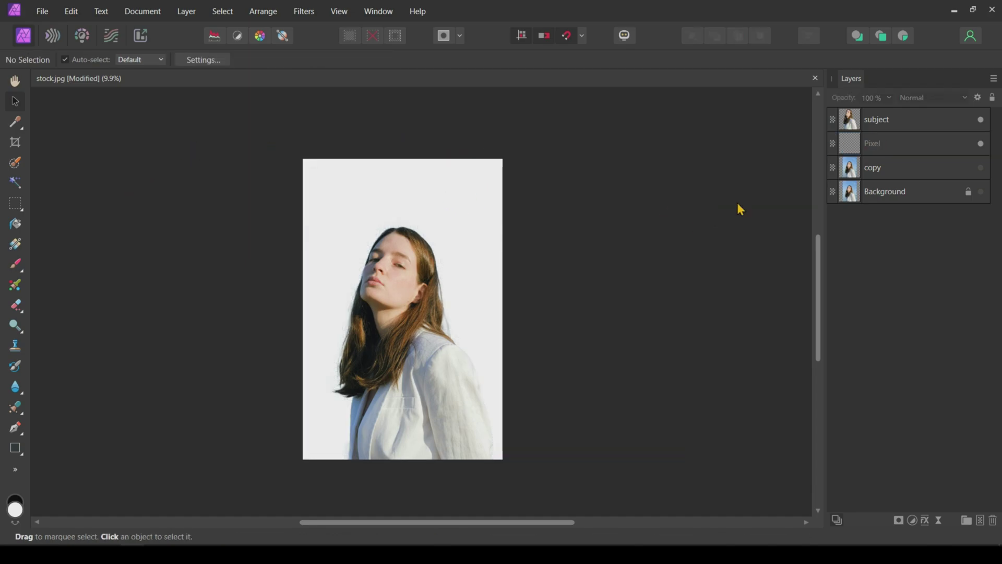
- Add a live Procedural Texture filter to the white pixel layer
left_click(880, 148)
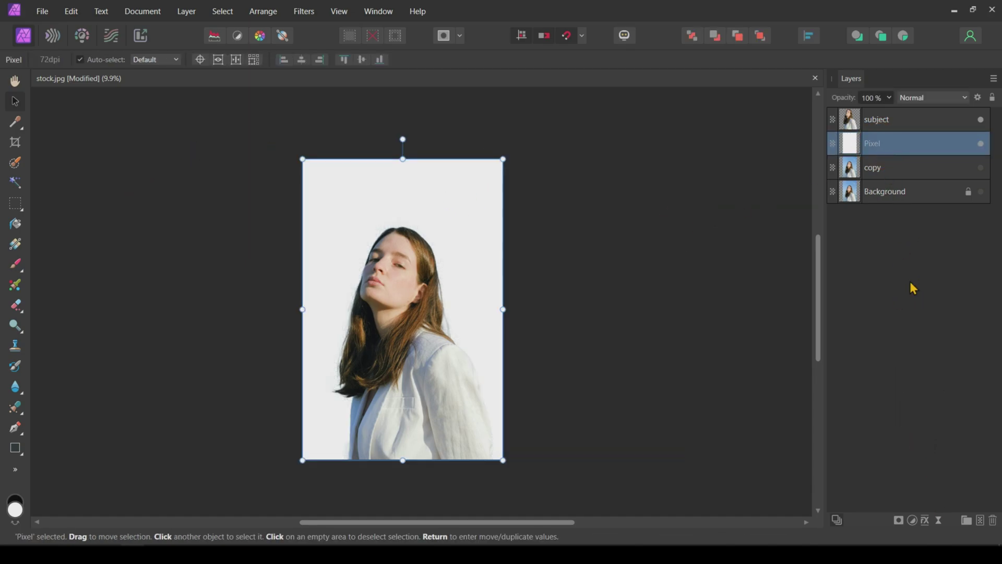
left_click(939, 520)
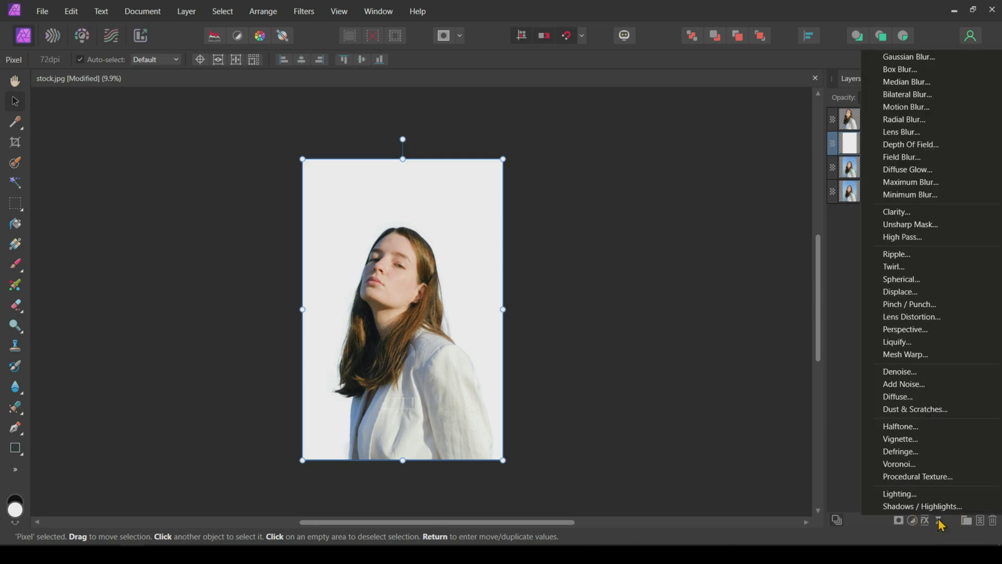
left_click(911, 477)
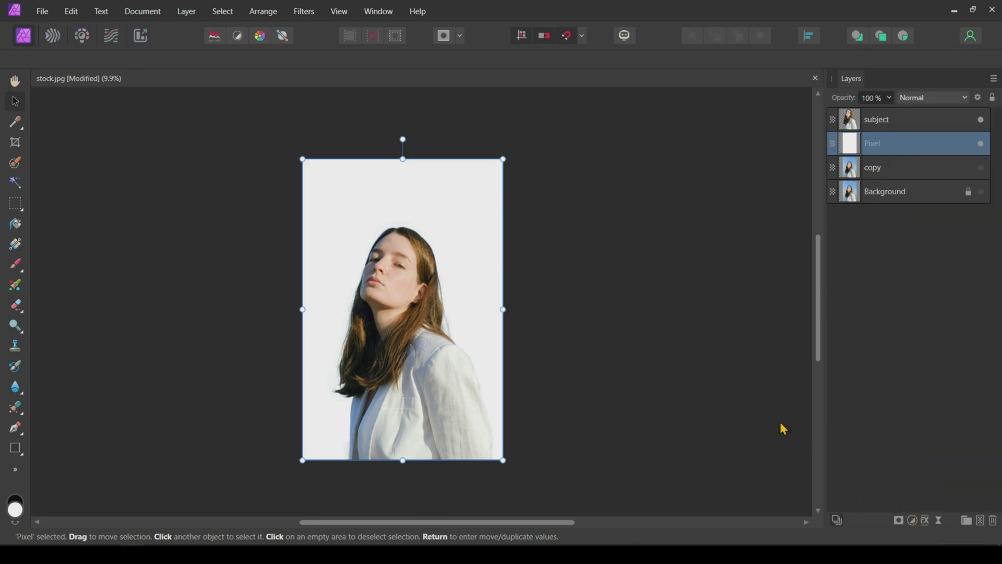
left_click_drag(707, 252, 696, 172)
- Try the Invert Red and Waves equation presets on the procedural texture
left_click(906, 205)
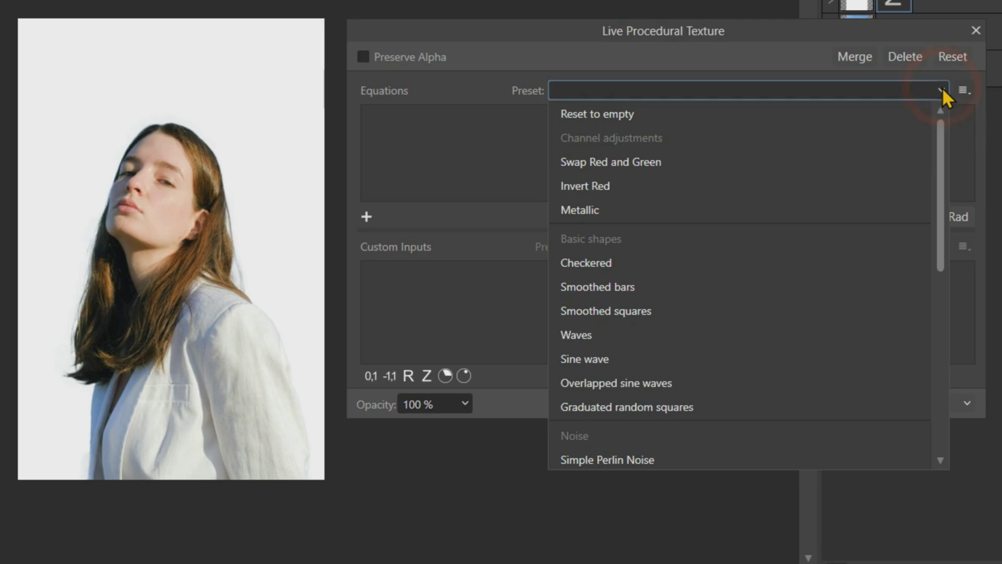
left_click(753, 184)
left_click(944, 89)
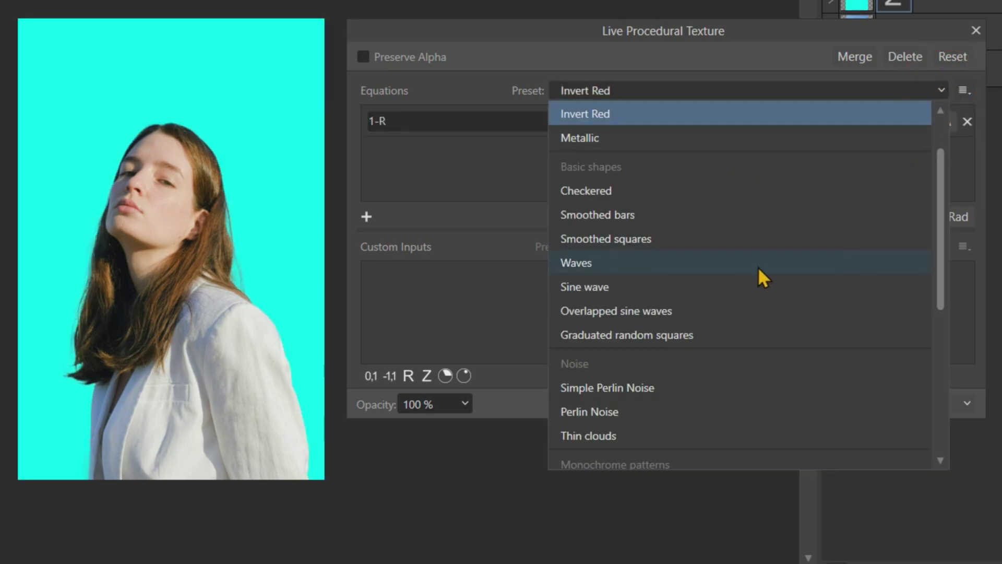
left_click(758, 267)
- Apply the Thin clouds equation preset to the procedural texture
left_click(942, 89)
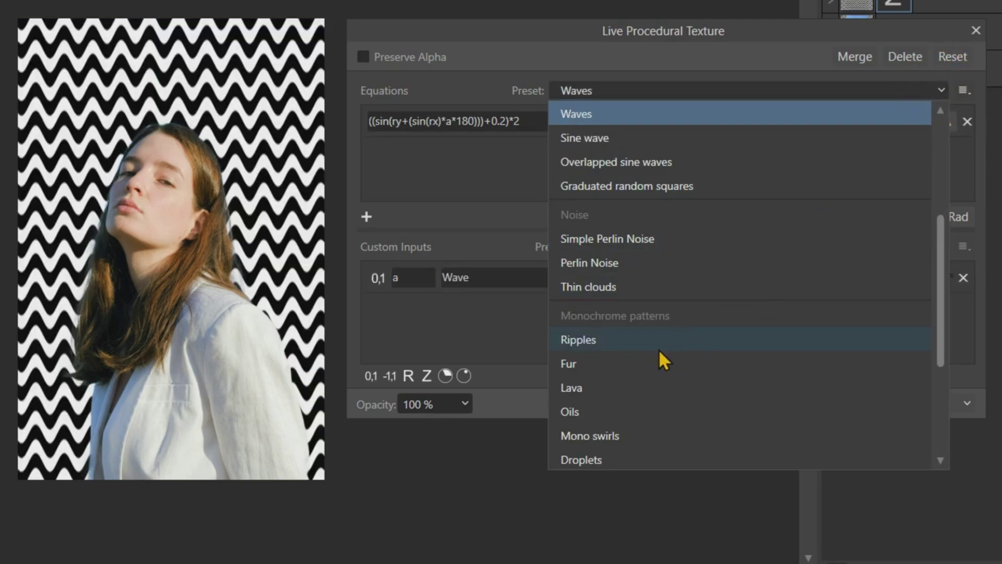
scroll(657, 384, "down", 3)
scroll(697, 283, "up", 2)
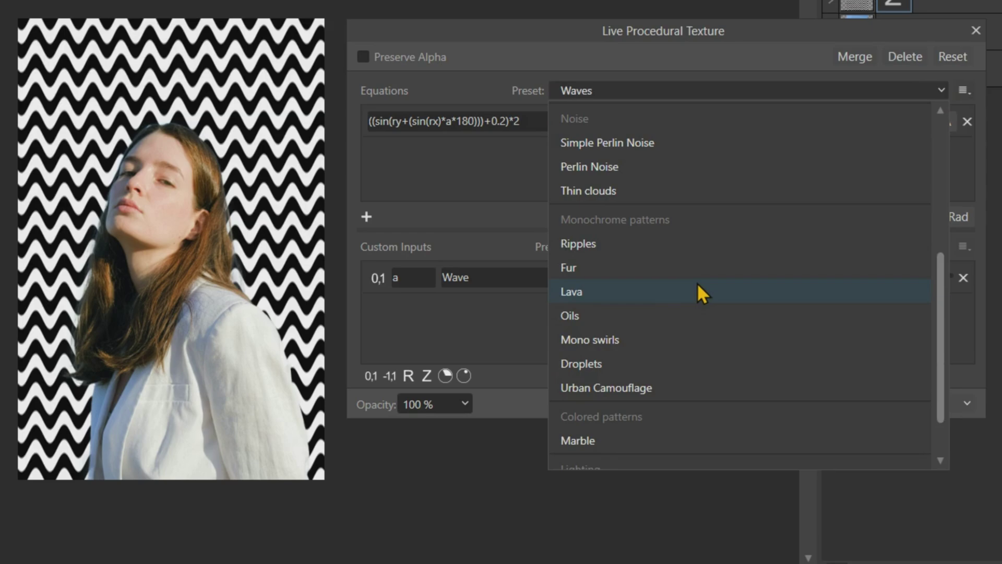
scroll(697, 283, "down", 2)
scroll(695, 283, "up", 2)
left_click(606, 189)
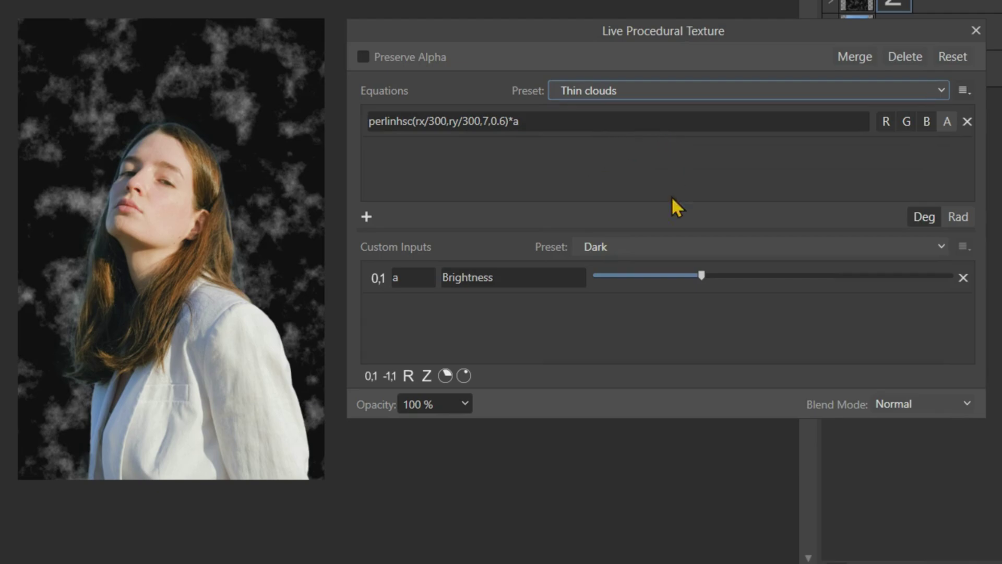
- Raise the cloud texture's brightness to match the Bright preset and enable Preserve Alpha
left_click_drag(705, 277, 874, 275)
left_click_drag(873, 275, 822, 275)
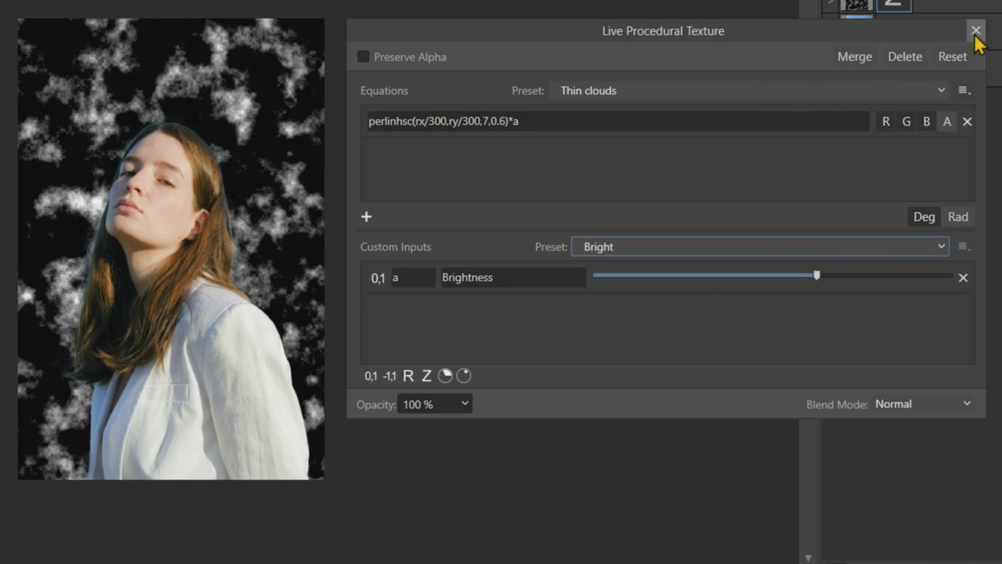
left_click(363, 56)
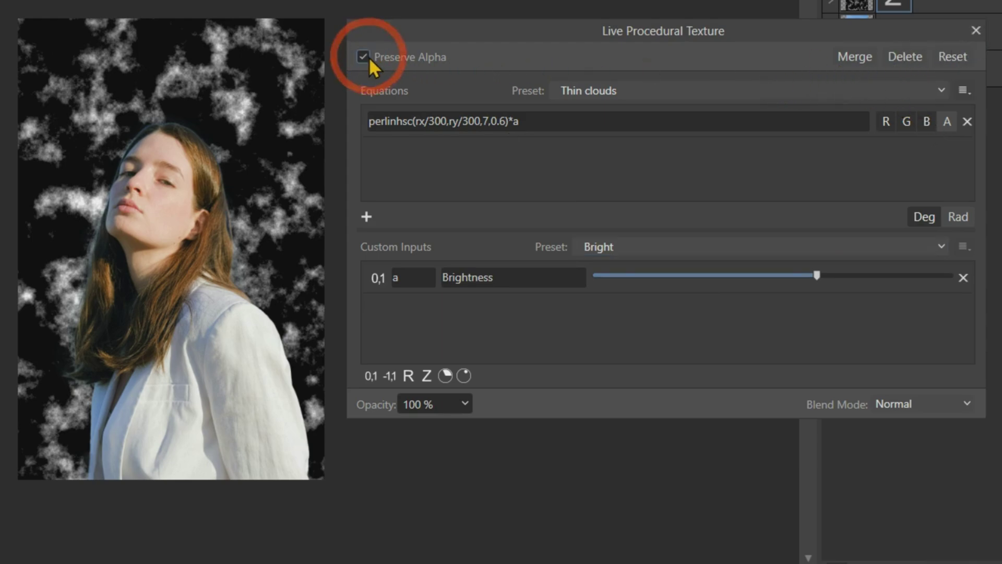
left_click(974, 31)
- Move the Procedural Texture filter out of the pixel layer so it sits directly between that layer and the subject layer
left_click(834, 7)
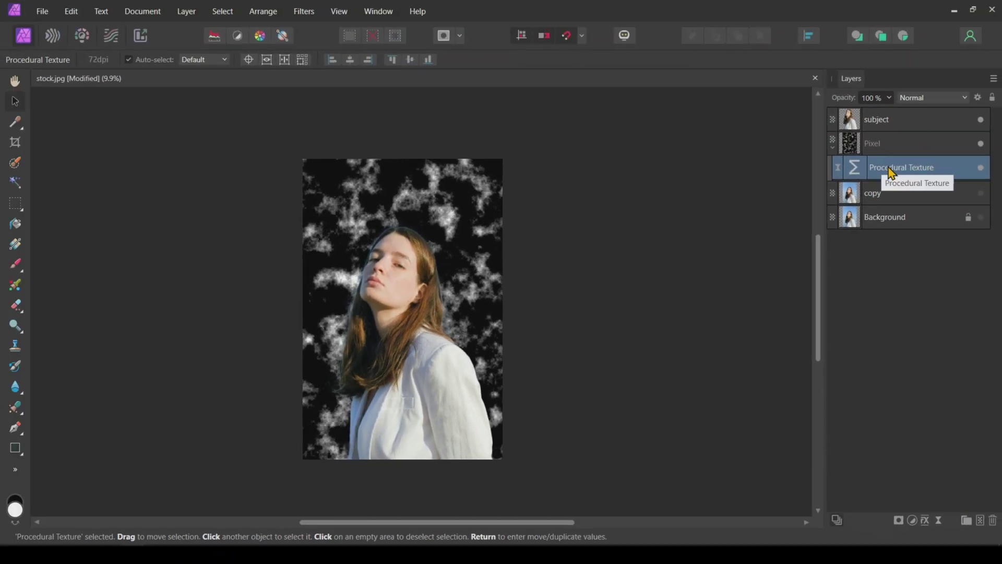
left_click_drag(891, 172, 885, 130)
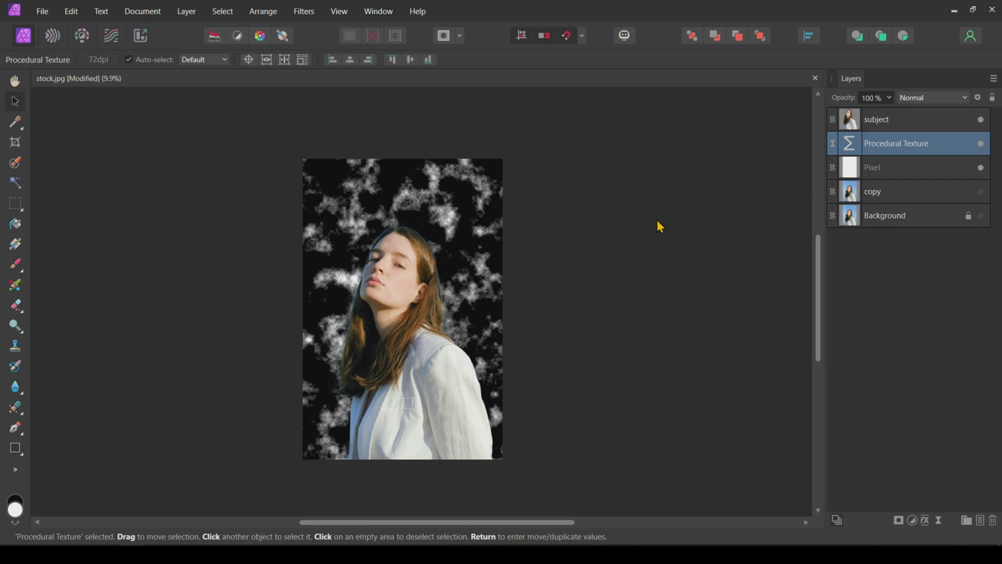
- Add a Gradient Map adjustment above the procedural texture and recolour its blue end stop to neutral grey
left_click(913, 520)
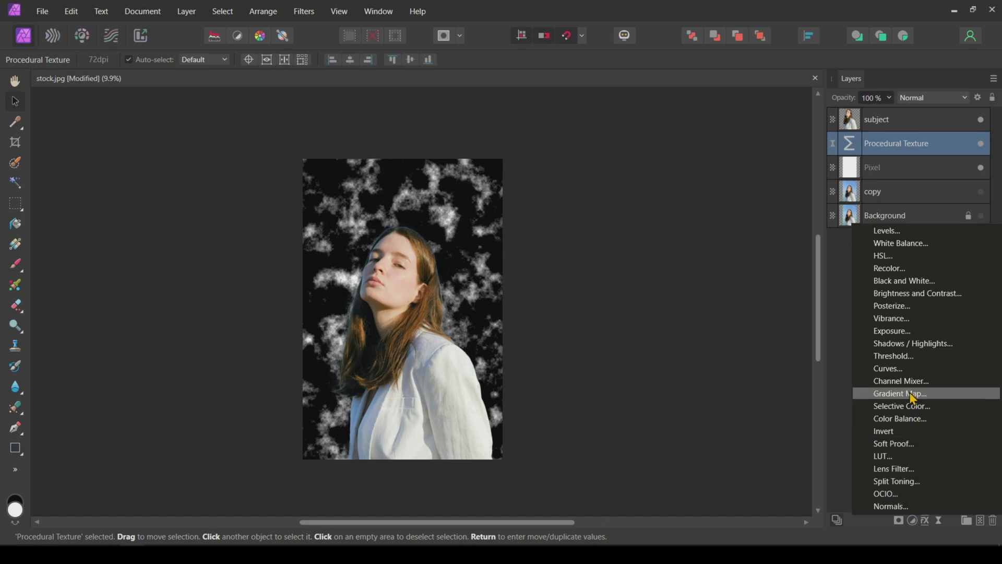
left_click(910, 395)
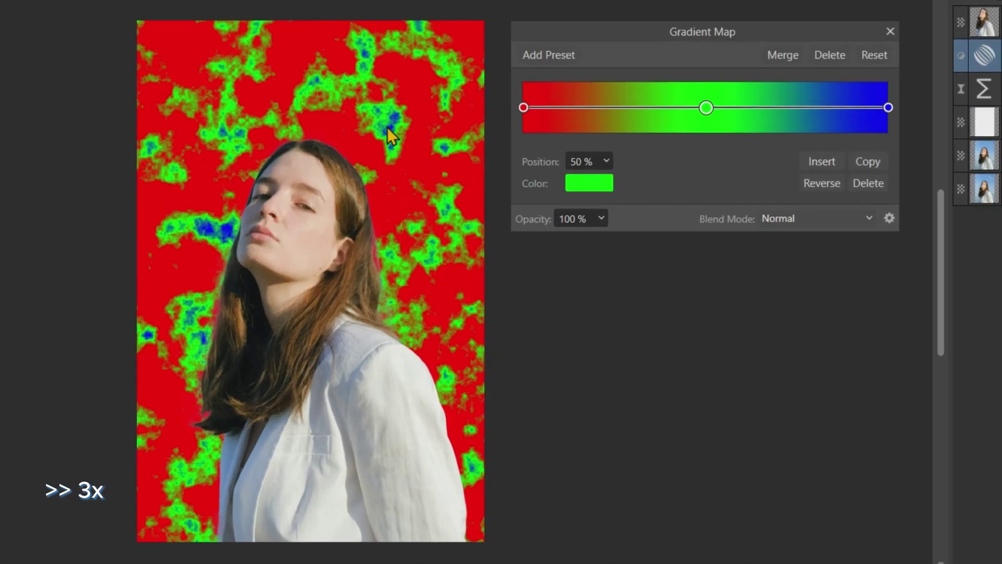
left_click(781, 181)
left_click(589, 183)
left_click(599, 325)
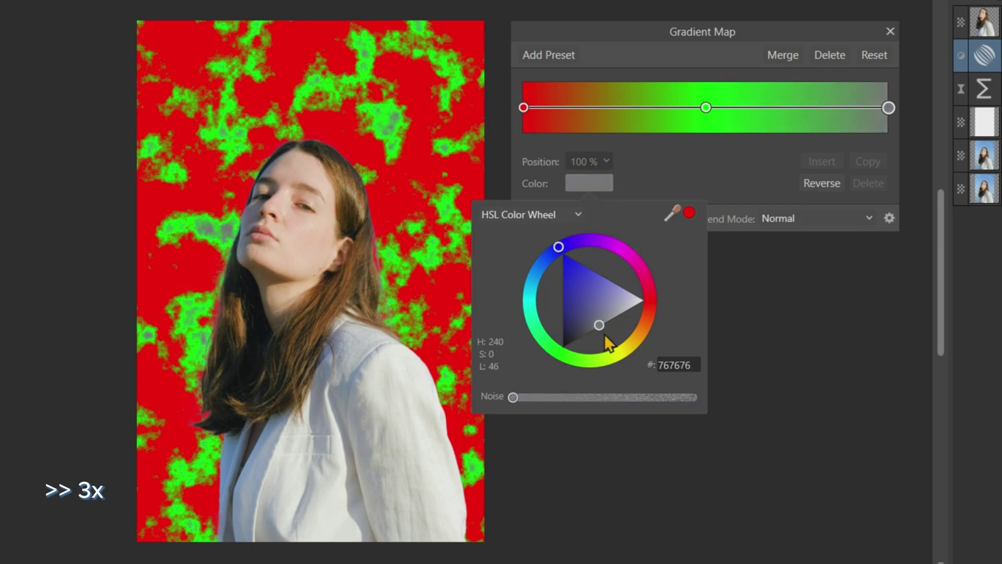
left_click(727, 161)
- Recolour the gradient map's green middle stop to light grey
left_click(706, 108)
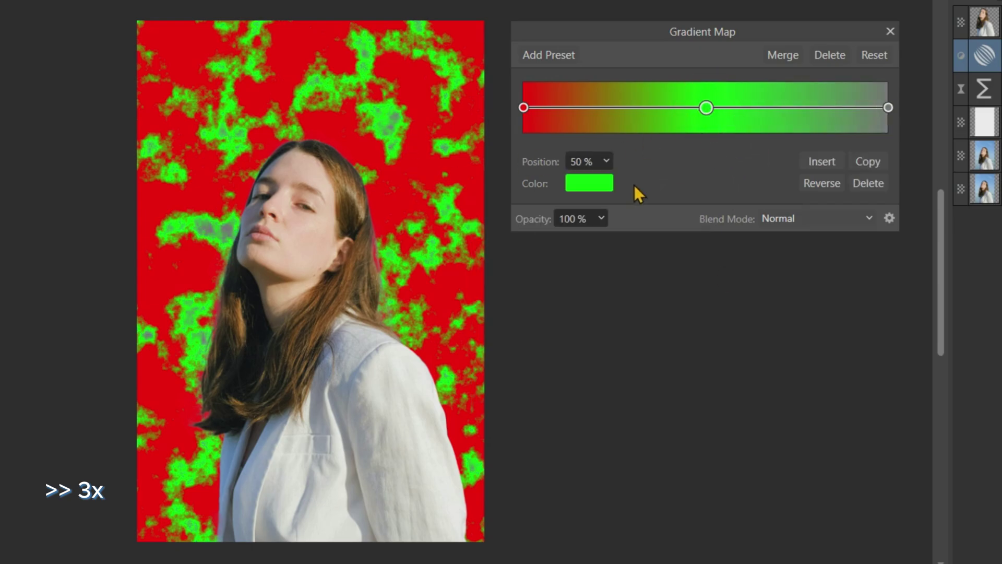
left_click(589, 183)
left_click_drag(578, 289, 611, 282)
left_click(676, 164)
- Recolour the gradient map's red start stop to a muted sky blue and move the middle stop to 74%
left_click(525, 108)
left_click(589, 183)
left_click(534, 276)
left_click(695, 161)
left_click_drag(706, 108, 793, 111)
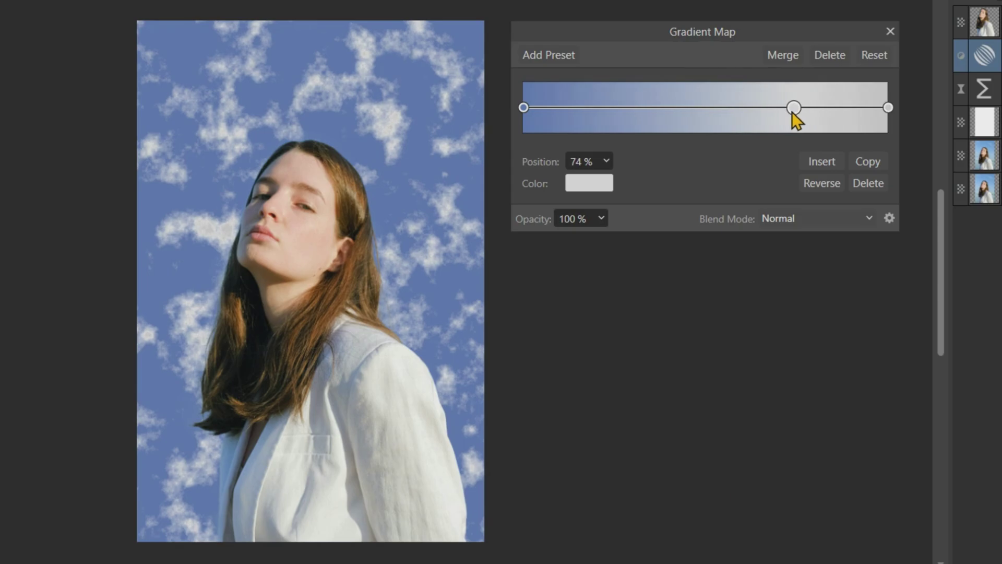
- Add a gradient stop at 33% and colour it pale yellow (FFF1BB)
left_click(644, 108)
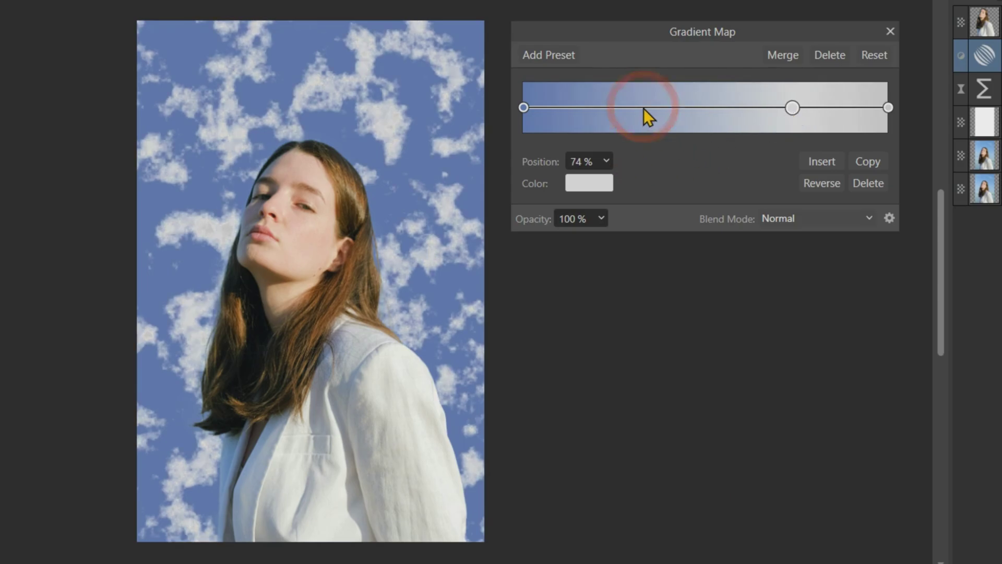
left_click(603, 184)
left_click_drag(650, 312, 649, 302)
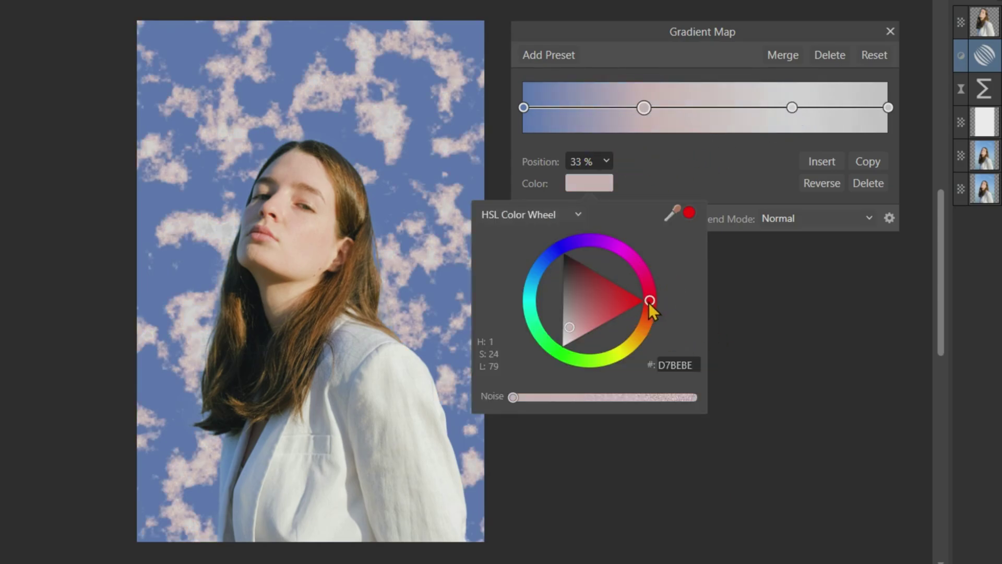
left_click(631, 345)
mouse_move(574, 321)
left_mouse_down()
mouse_move(613, 317)
mouse_move(571, 279)
mouse_move(560, 321)
left_mouse_up()
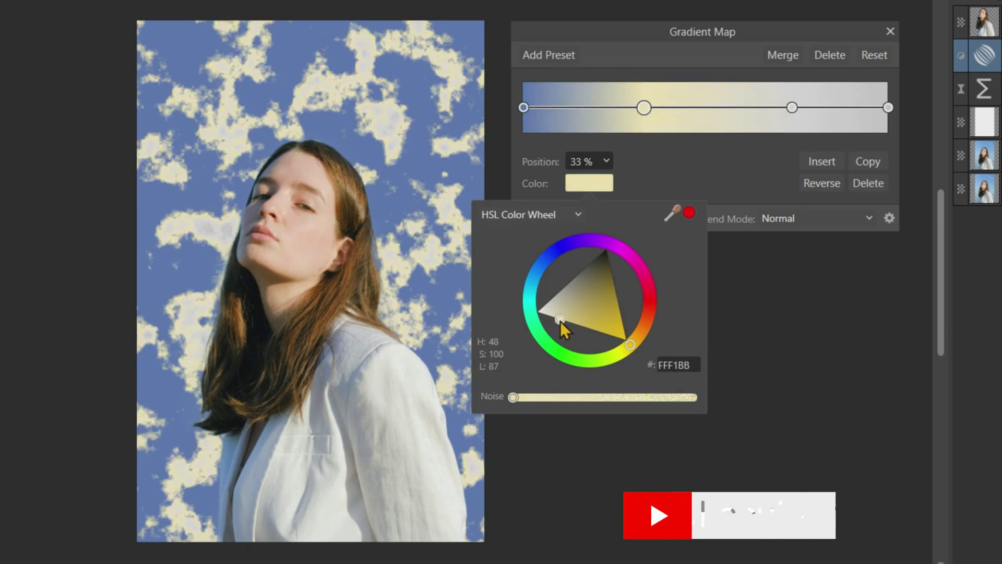
left_click(722, 159)
- Move the yellow stop to about the gradient's middle and the light grey stop nearer the end, then tone down the yellow
left_click_drag(646, 108, 751, 110)
left_click_drag(793, 108, 838, 109)
left_click_drag(750, 109, 703, 109)
left_click(589, 183)
left_click_drag(559, 320, 570, 305)
left_click(722, 161)
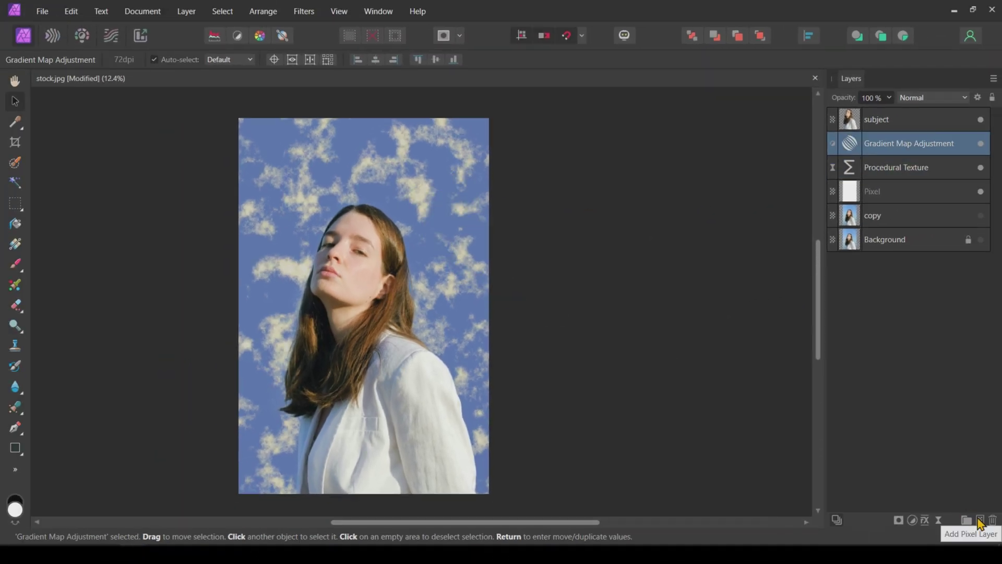
- Add a pixel layer directly beneath the subject and fill it with an elliptical white-to-black gradient centred near the image's upper right corner
left_click(978, 519)
left_click(980, 520)
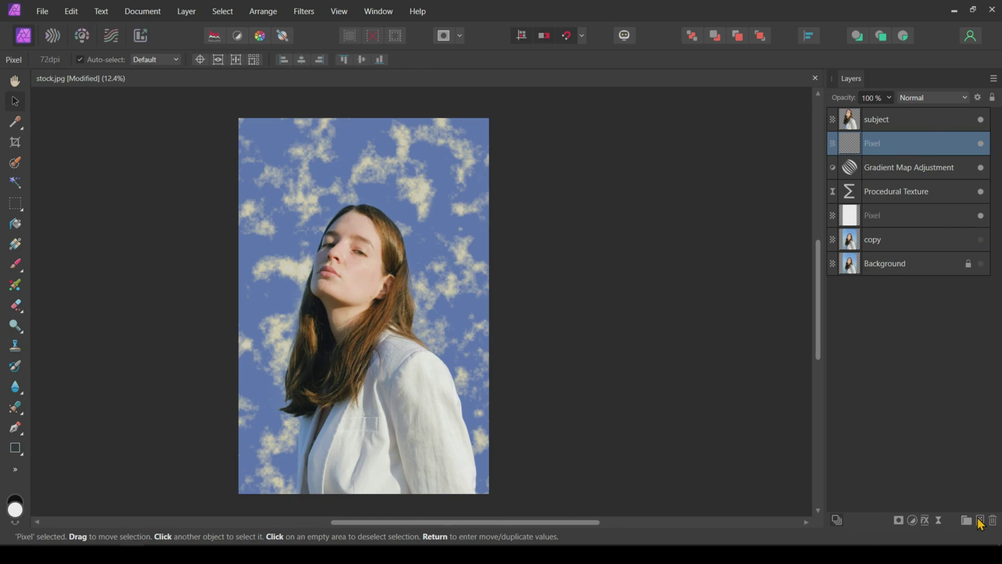
left_click(25, 246)
left_click_drag(466, 145, 332, 295)
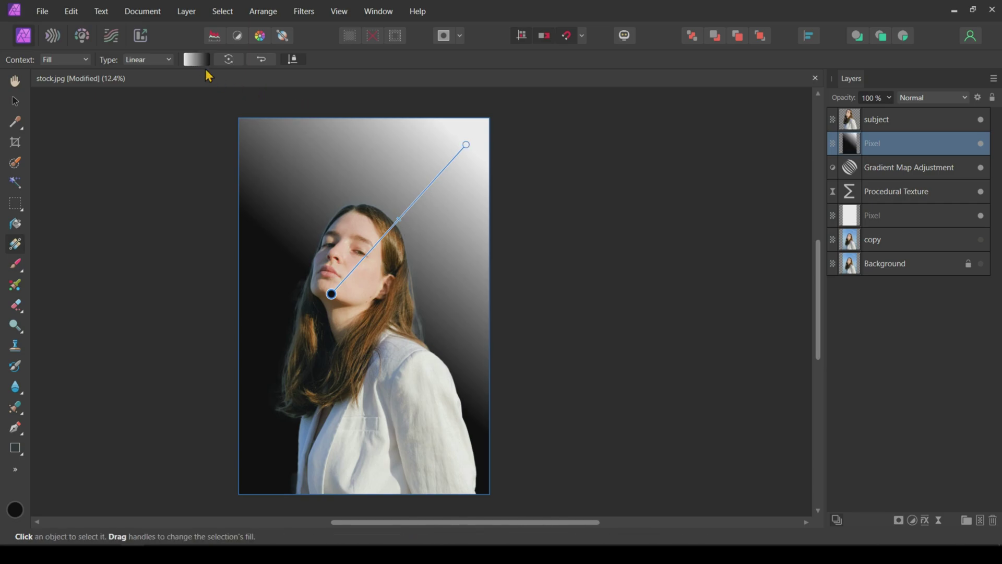
left_click(167, 60)
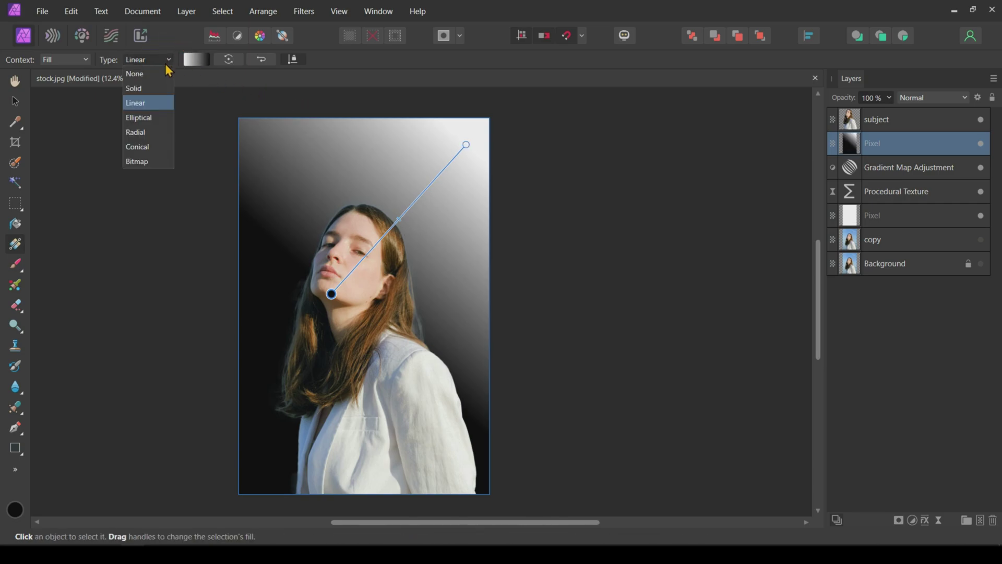
left_click(152, 125)
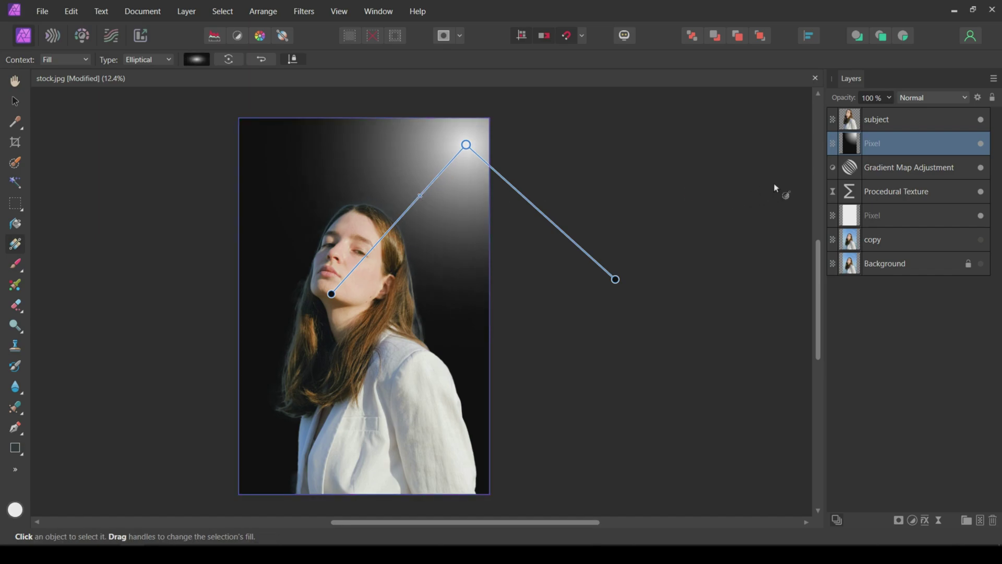
- Set the gradient layer to Screen blending at 83% opacity and reposition and reshape its glow against the sky's right edge
left_click(910, 101)
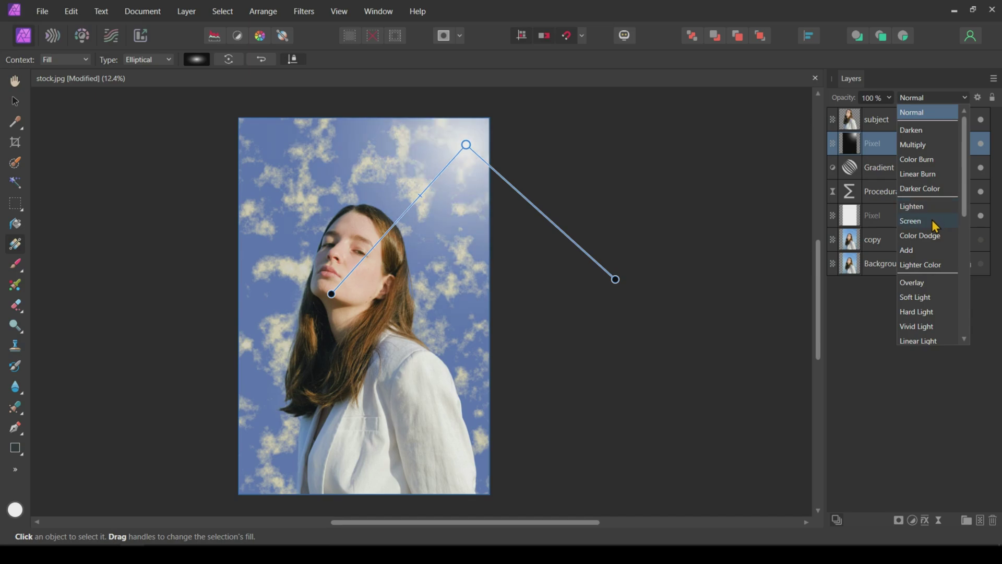
left_click(922, 225)
left_click_drag(420, 197, 399, 219)
left_click_drag(466, 144, 479, 174)
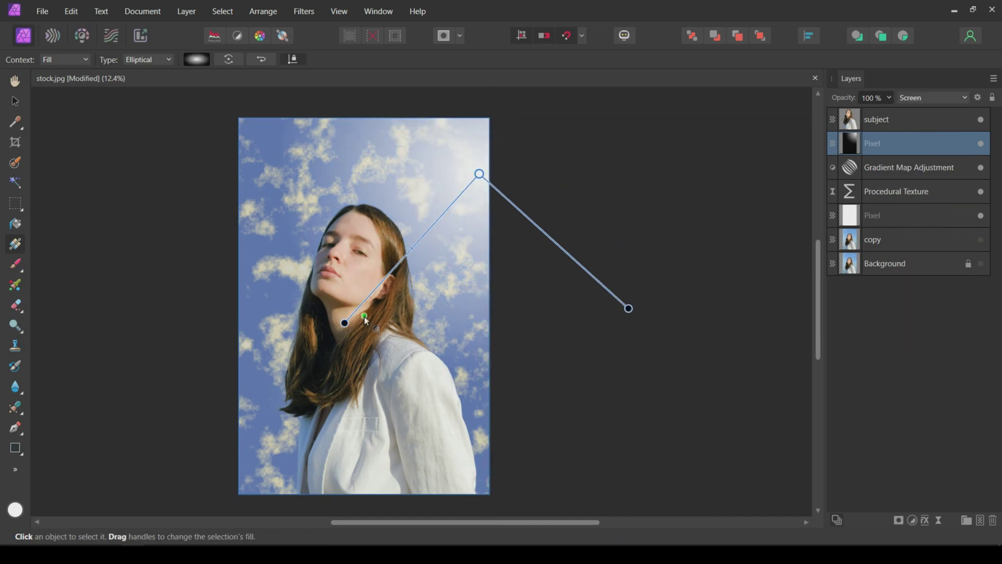
left_click_drag(345, 323, 345, 257)
left_click_drag(482, 173, 492, 171)
left_click(890, 98)
left_click_drag(891, 110, 915, 126)
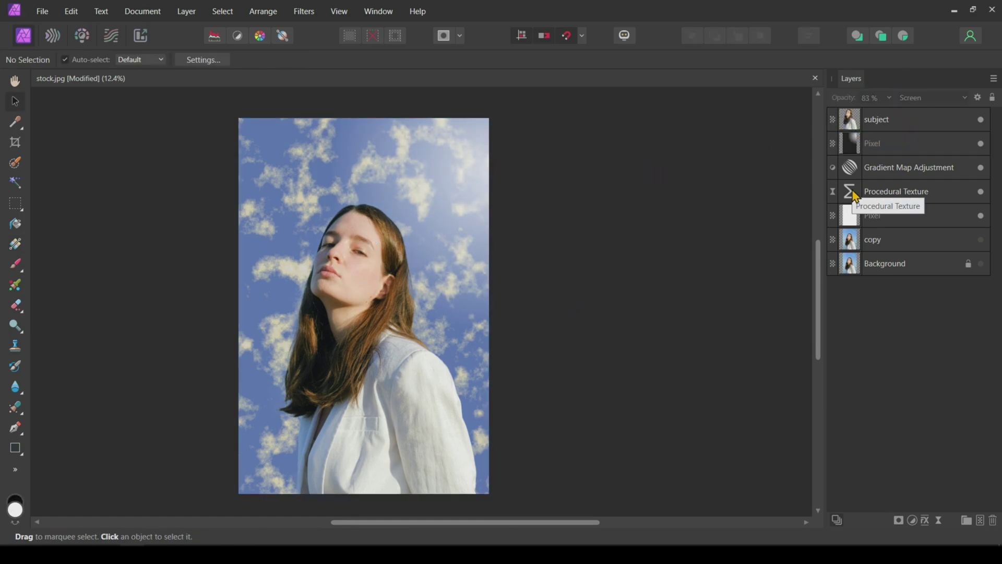
- Switch the procedural texture to the Perlin Noise equation preset, raising its persistence and lowering its contrast
double_click(851, 192)
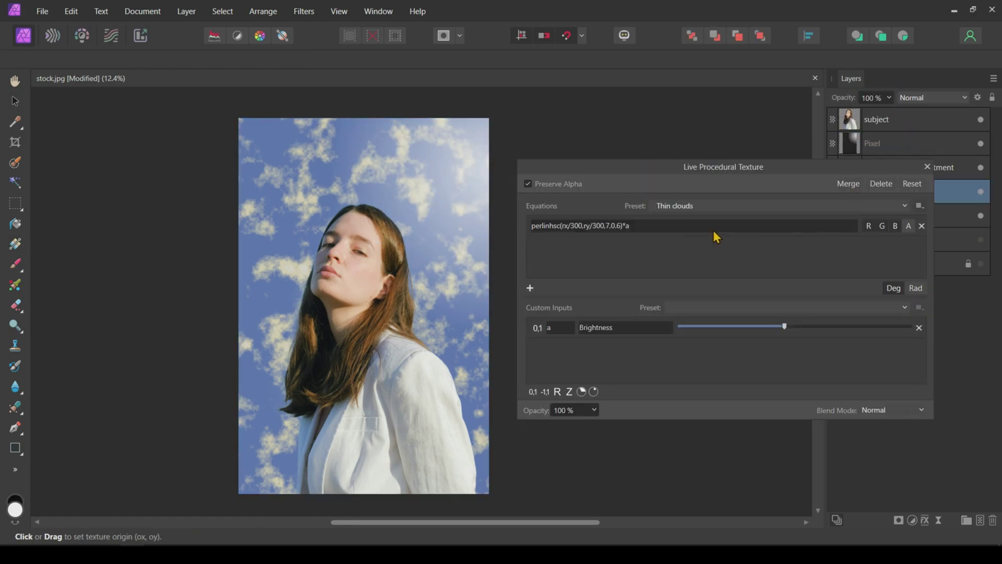
left_click(903, 205)
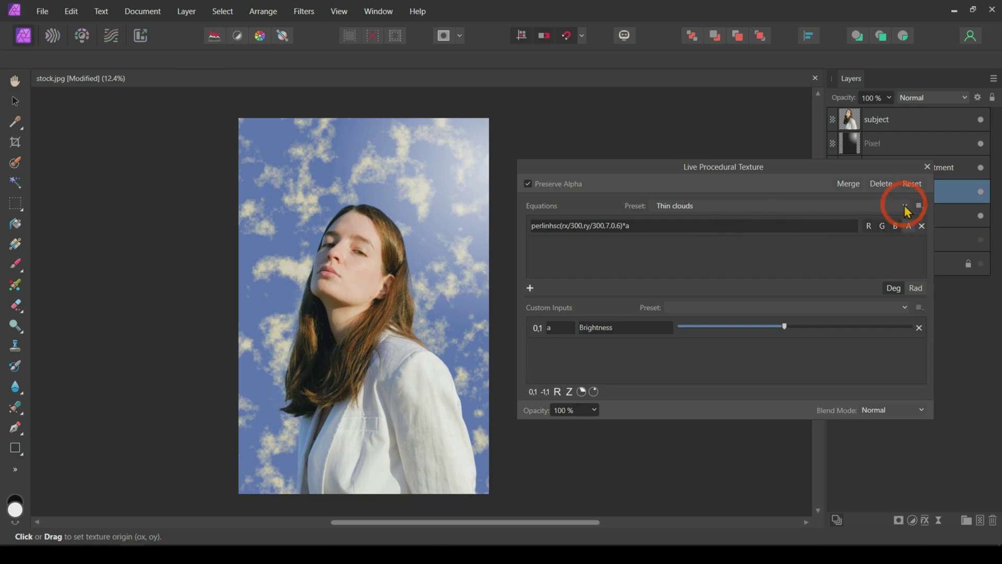
left_click(691, 256)
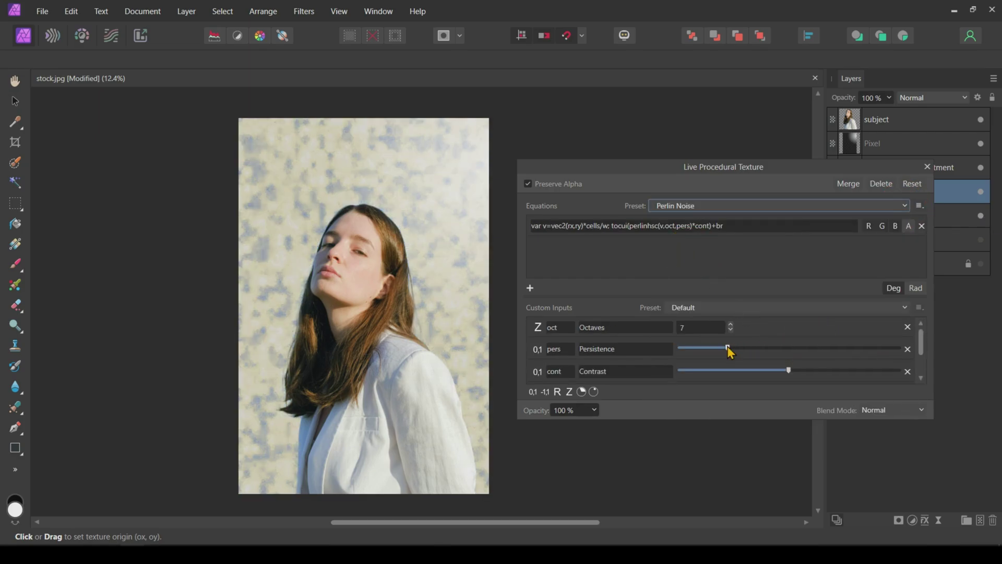
left_click_drag(729, 352, 890, 353)
left_click_drag(788, 369, 756, 370)
left_click(770, 349)
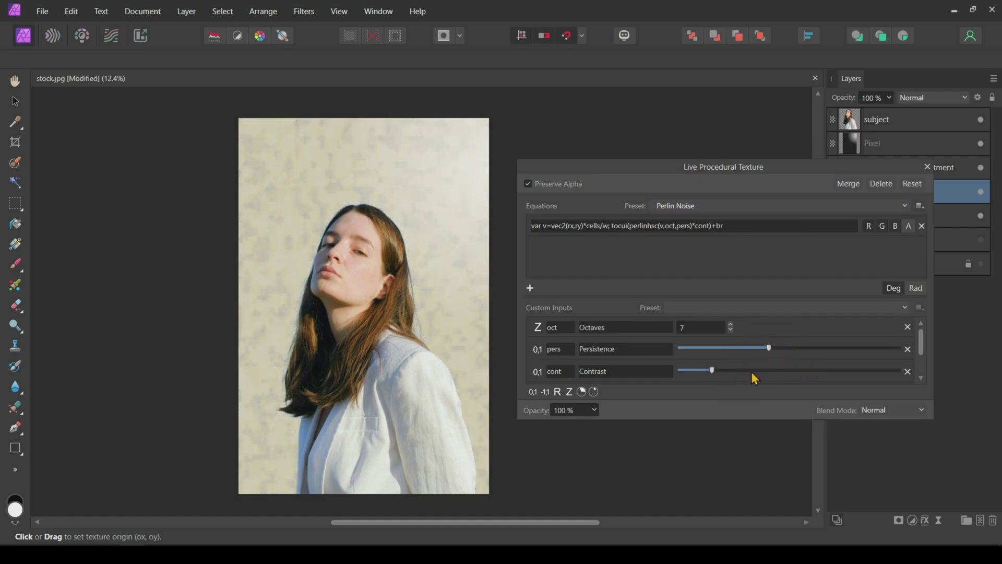
- Set the Perlin noise cell count to 5, with higher contrast and lower brightness to form large soft clouds
scroll(754, 377, "down", 2)
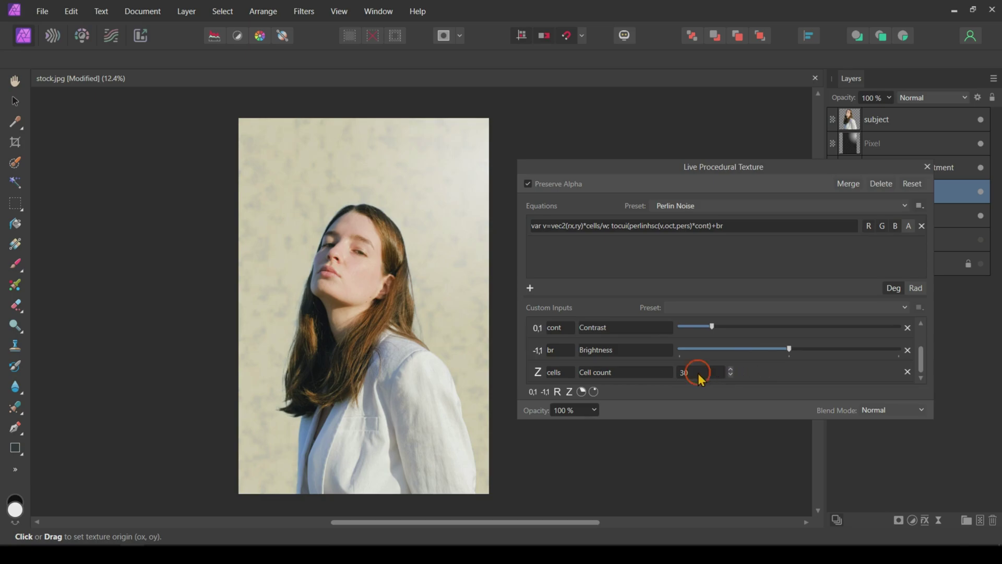
type("5")
key("Return")
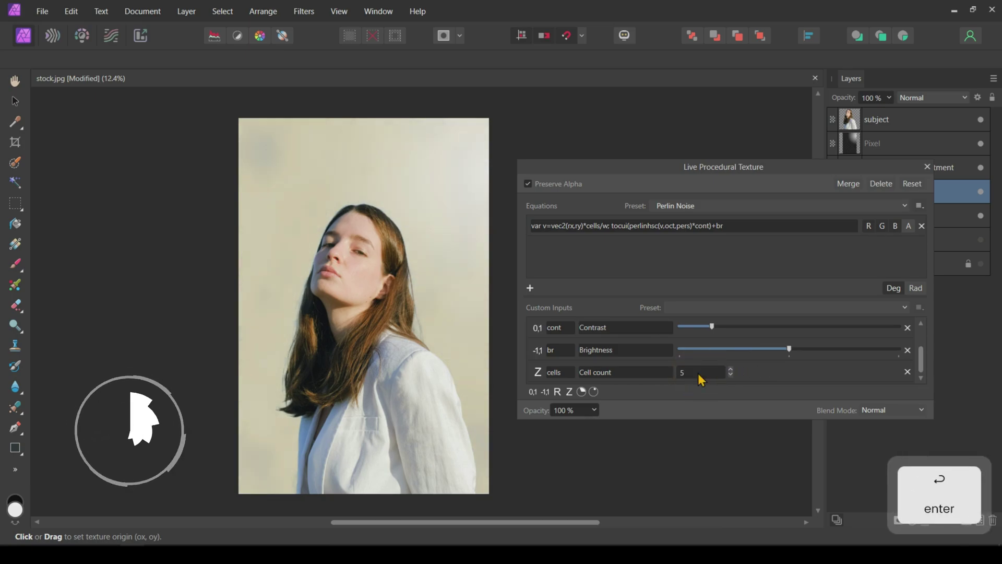
left_click_drag(711, 326, 844, 326)
left_click_drag(796, 352, 738, 348)
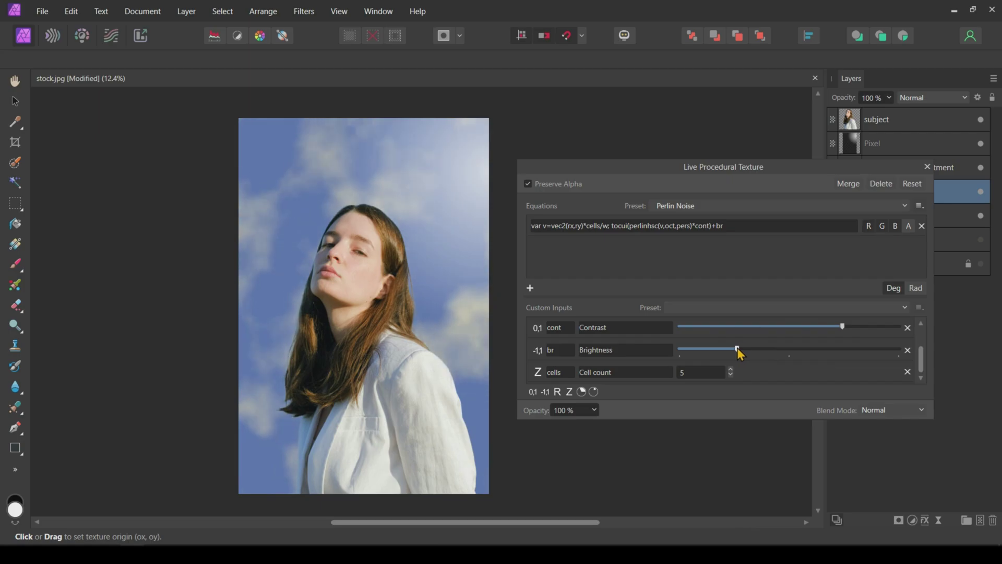